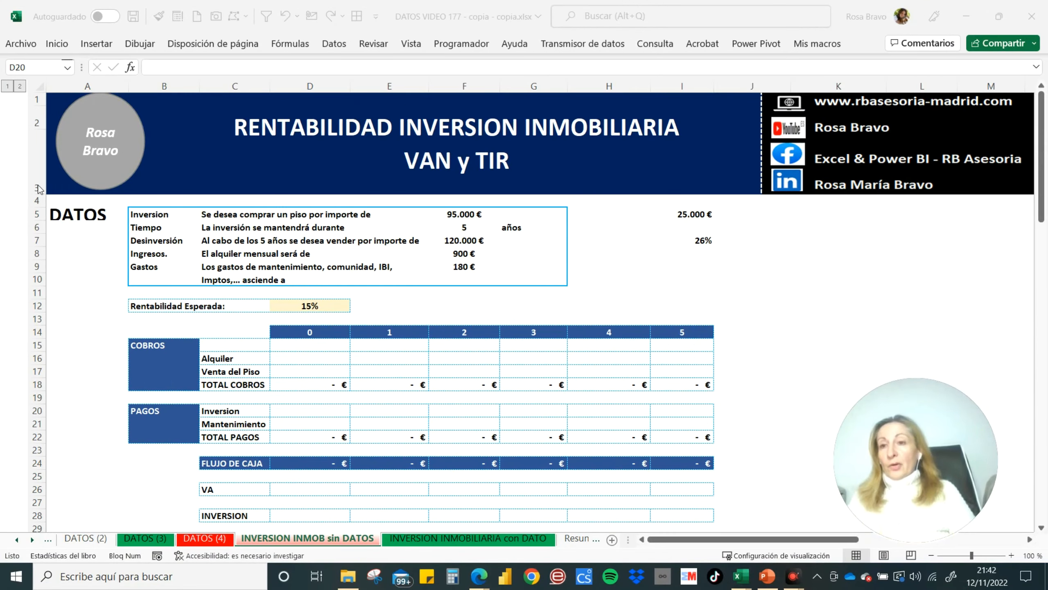
- Review the Inversion, Tiempo and Desinversión rows of the DATOS block and their amounts in column F
{"action": "left_click", "coordinate": [169, 215]}
{"action": "key", "text": "Right"}
{"action": "key", "text": "Right"}
{"action": "key", "text": "Right"}
{"action": "key", "text": "Right"}
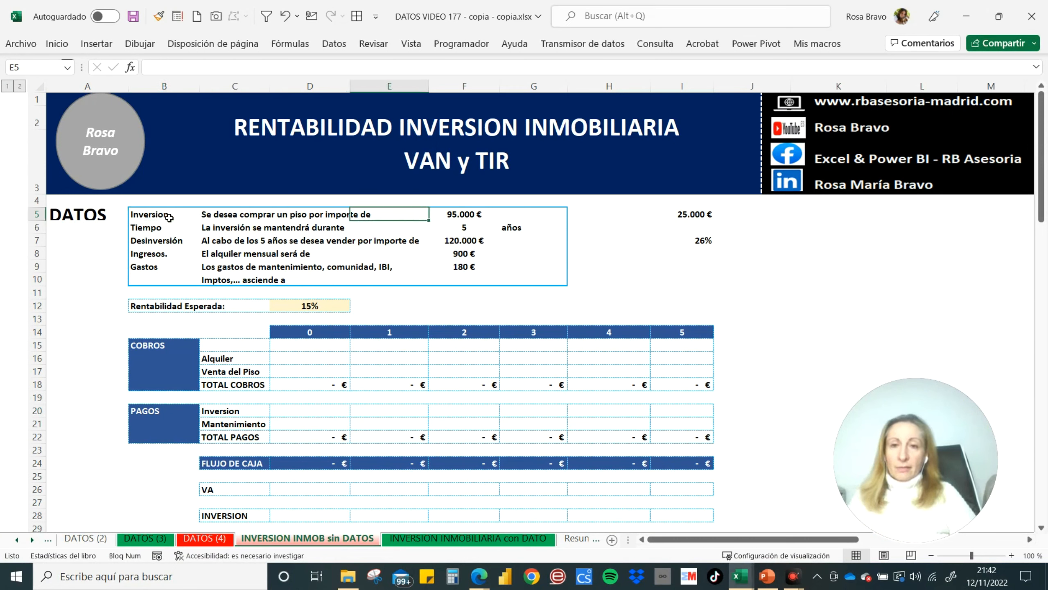
{"action": "key", "text": "Left"}
{"action": "key", "text": "Left"}
{"action": "key", "text": "Left"}
{"action": "key", "text": "Left"}
{"action": "key", "text": "Down"}
{"action": "key", "text": "Right"}
{"action": "key", "text": "Right"}
{"action": "key", "text": "Right"}
{"action": "key", "text": "Right"}
{"action": "key", "text": "Left"}
{"action": "key", "text": "Left"}
{"action": "key", "text": "Left"}
{"action": "key", "text": "Left"}
{"action": "key", "text": "Down"}
{"action": "key", "text": "Right"}
{"action": "key", "text": "Right"}
{"action": "key", "text": "Right"}
{"action": "key", "text": "Right"}
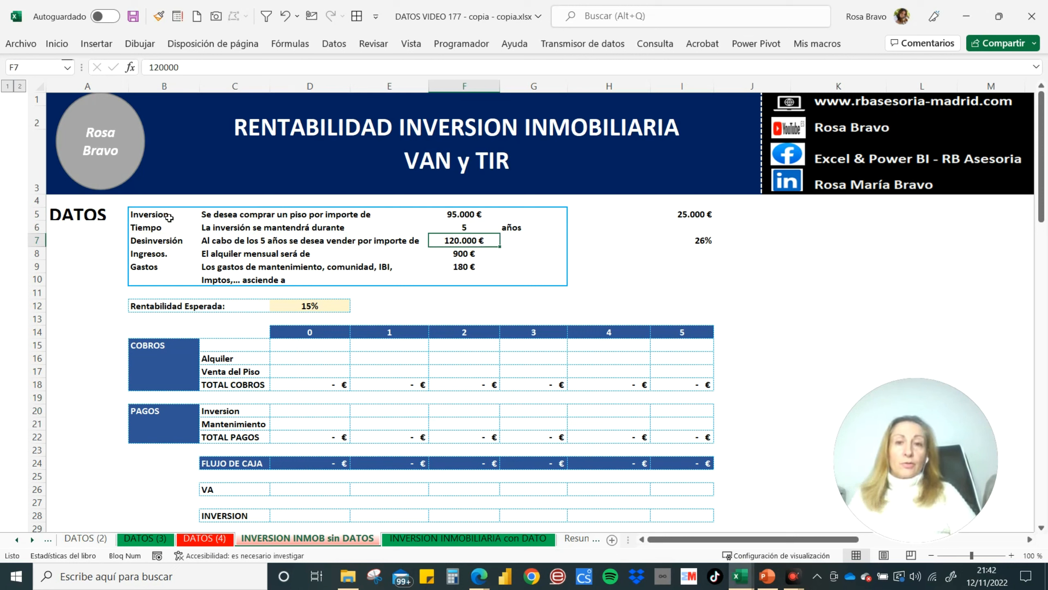
- Review the Ingresos and Gastos rows of the DATOS block and the Rentabilidad Esperada in D12
{"action": "key", "text": "Down"}
{"action": "key", "text": "Left"}
{"action": "key", "text": "Left"}
{"action": "key", "text": "Left"}
{"action": "key", "text": "Left"}
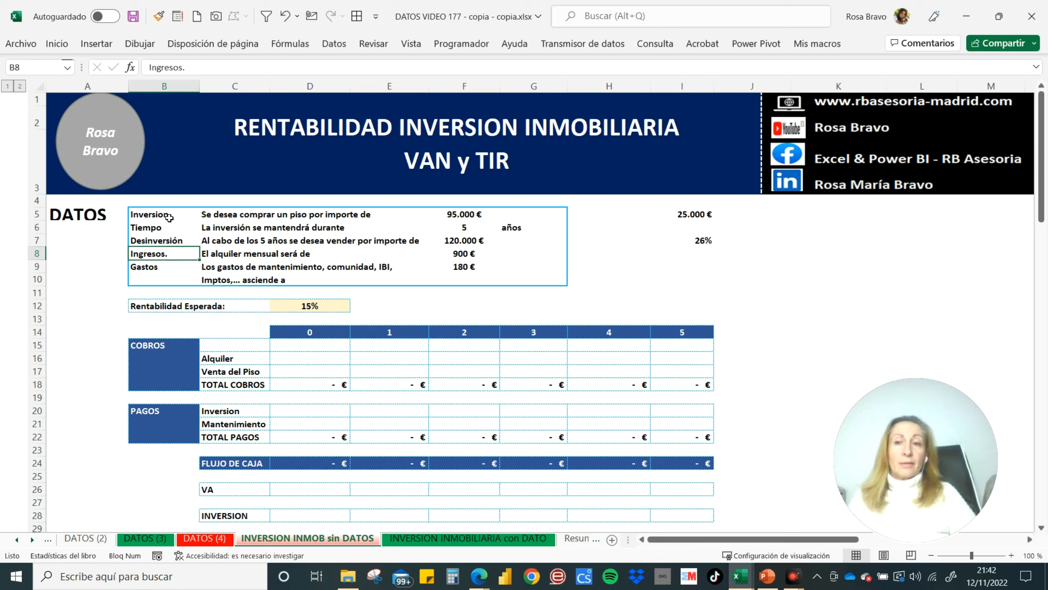
{"action": "key", "text": "Right"}
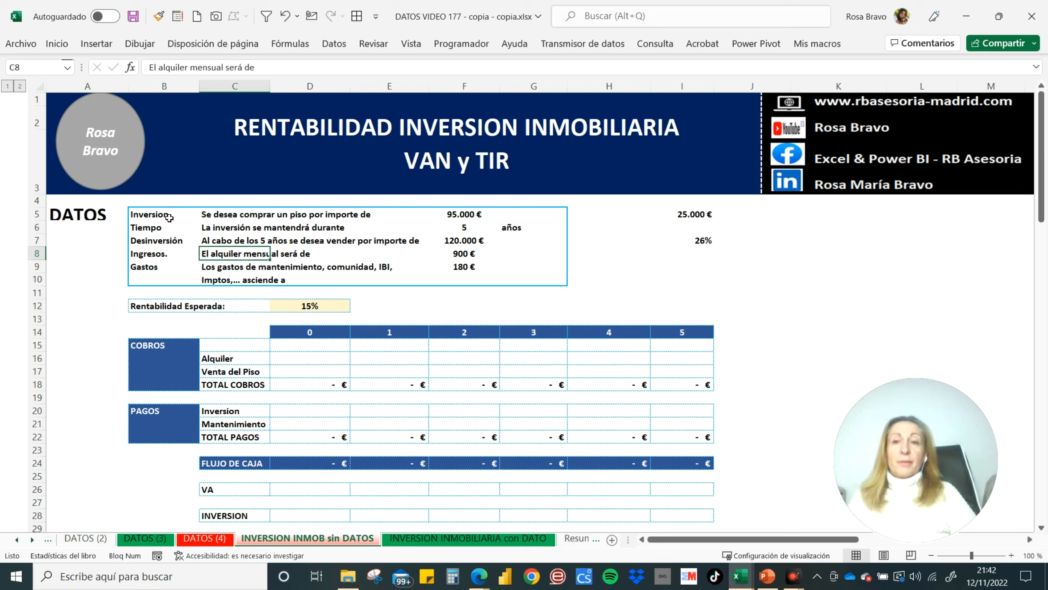
{"action": "key", "text": "Right"}
{"action": "key", "text": "Right"}
{"action": "key", "text": "Right"}
{"action": "key", "text": "Left"}
{"action": "key", "text": "Left"}
{"action": "key", "text": "Left"}
{"action": "key", "text": "Left"}
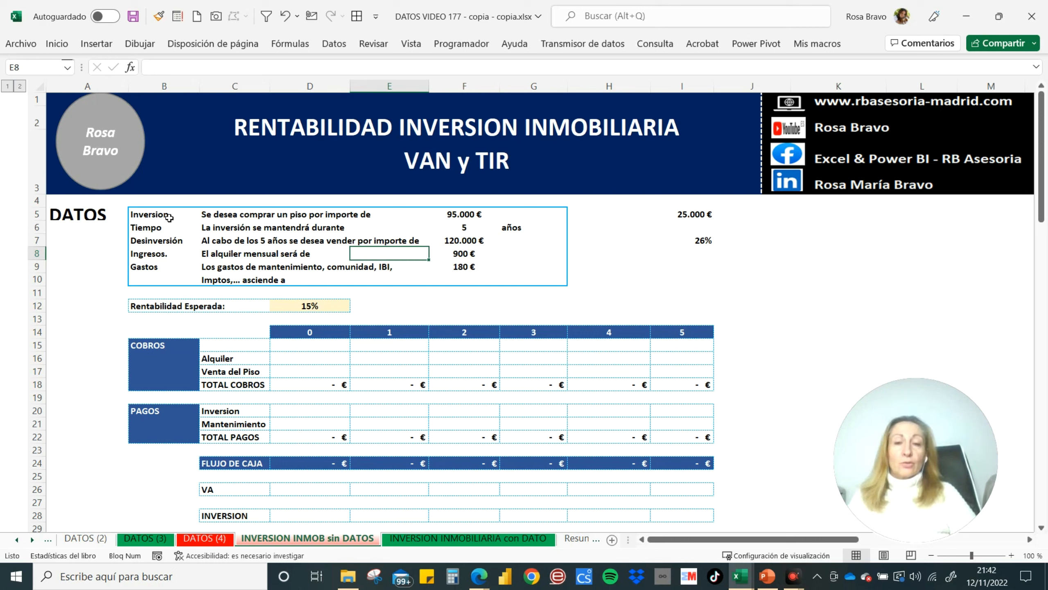
{"action": "key", "text": "Down"}
{"action": "key", "text": "Right"}
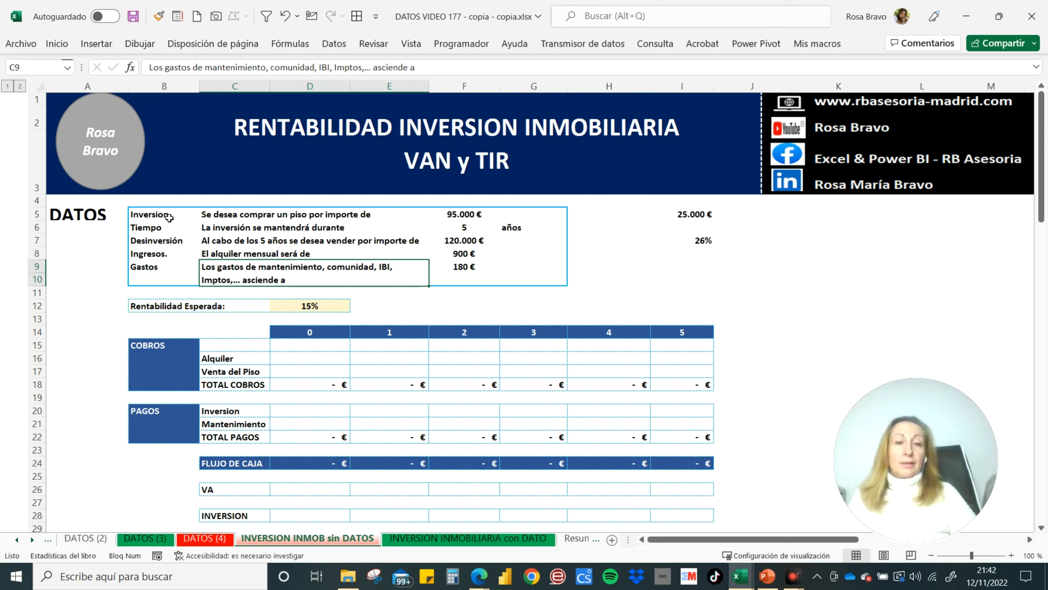
{"action": "key", "text": "Right"}
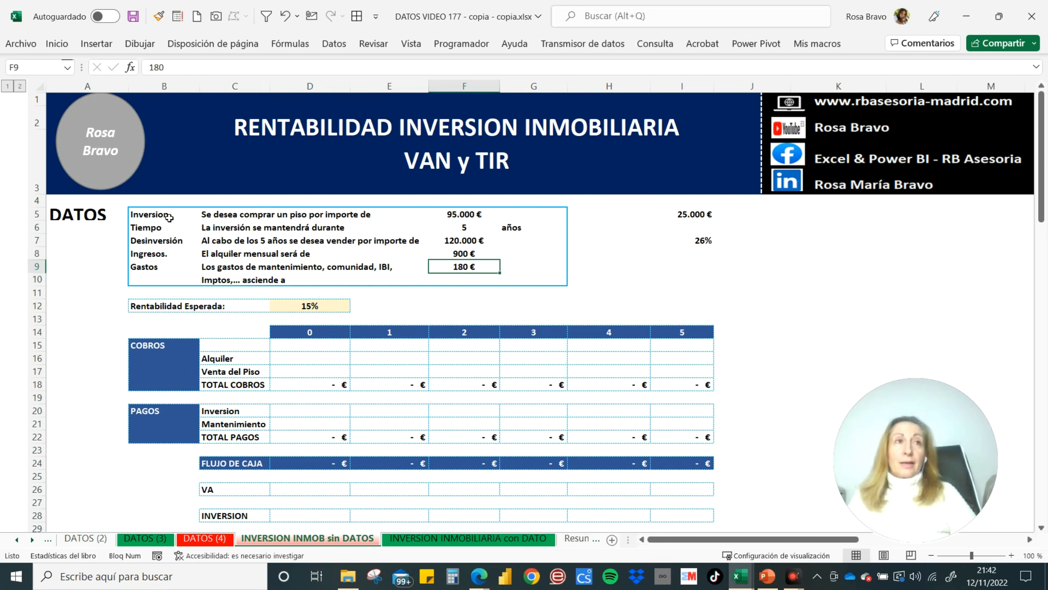
{"action": "key", "text": "Down"}
{"action": "key", "text": "Down"}
{"action": "key", "text": "Down"}
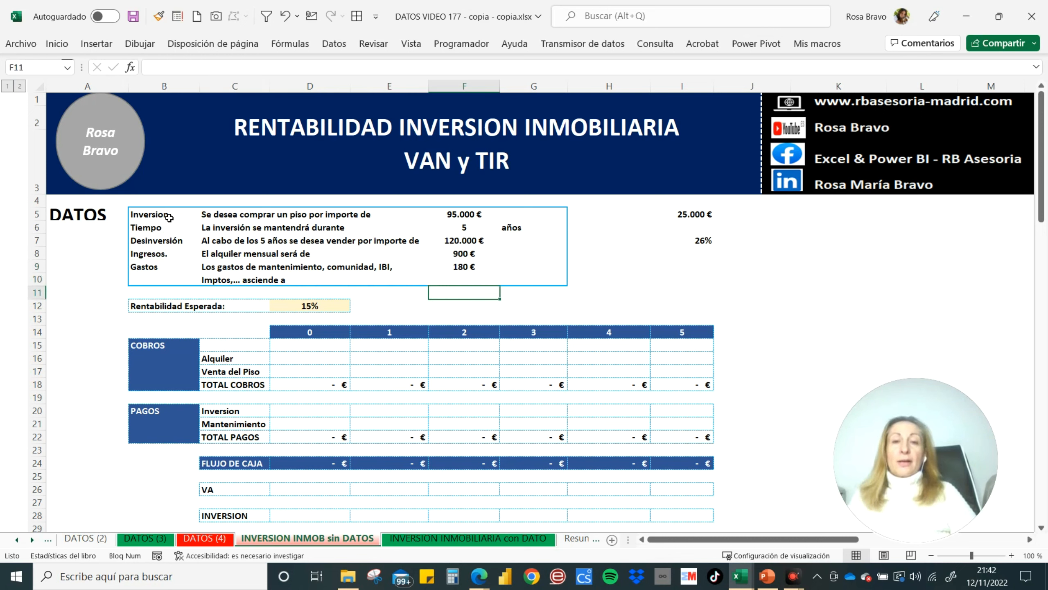
{"action": "key", "text": "Left"}
{"action": "key", "text": "Left"}
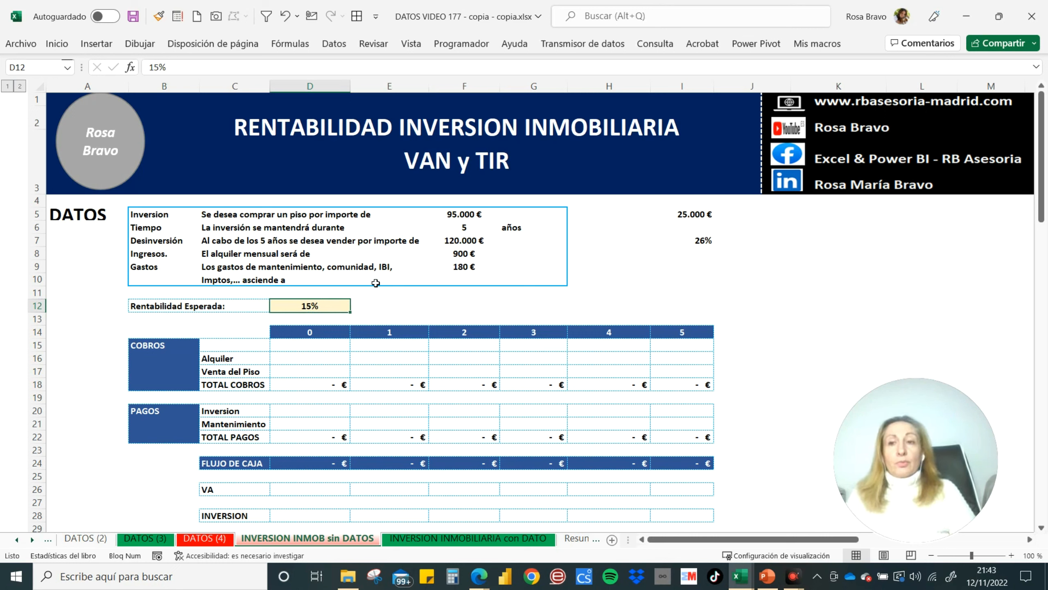
- Clear the two side calculations in I5 and I7
{"action": "left_click", "coordinate": [700, 217]}
{"action": "key", "text": "Delete"}
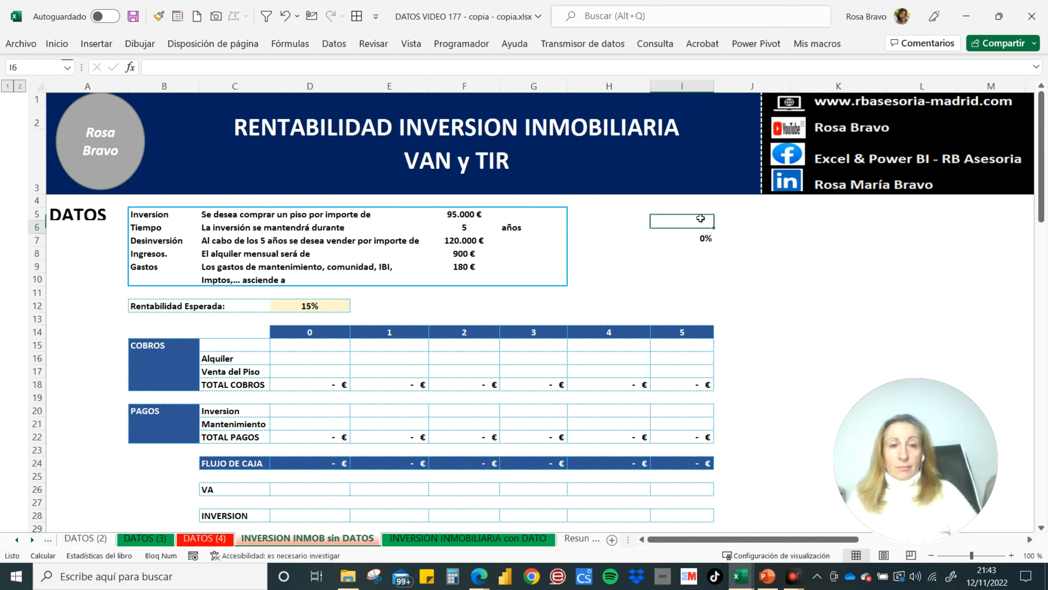
{"action": "key", "text": "Down"}
{"action": "key", "text": "Down"}
- Calculate the gain in I5 as the sale price minus the purchase price with the formula +F7-F5
{"action": "left_click", "coordinate": [700, 217]}
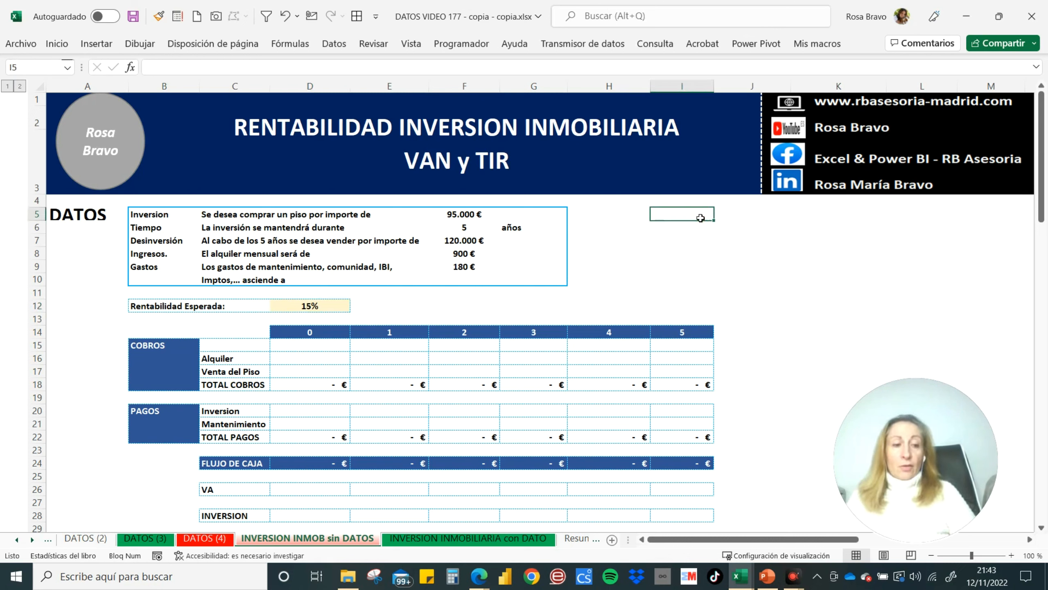
{"action": "type", "text": "+"}
{"action": "left_click", "coordinate": [456, 242]}
{"action": "type", "text": "-"}
{"action": "left_click", "coordinate": [477, 214]}
{"action": "key", "text": "Tab"}
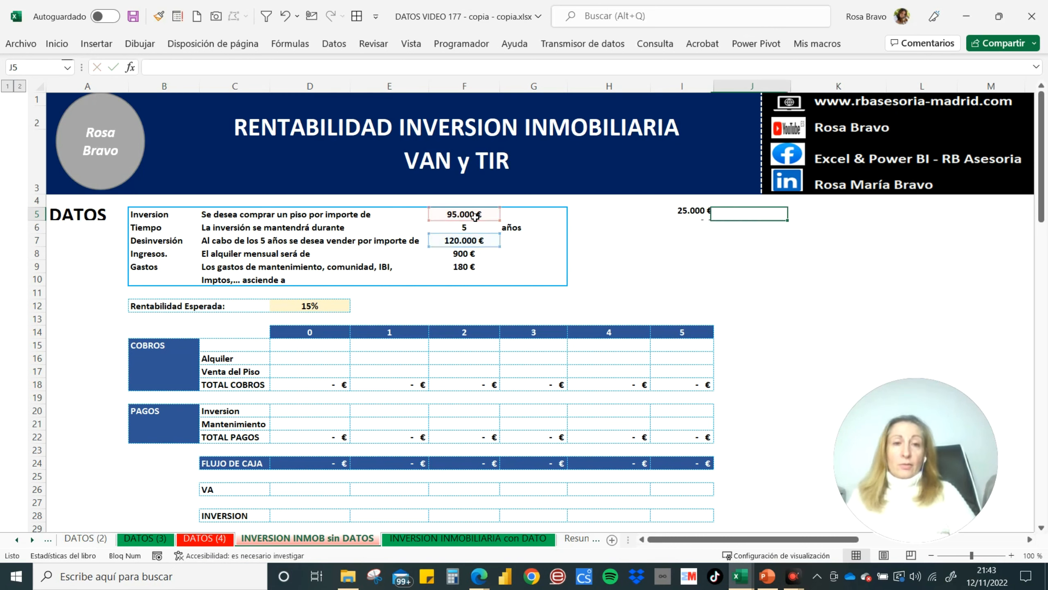
- Calculate the percentage return in I7 by dividing the gain by the purchase price with +I5/F5
{"action": "left_click", "coordinate": [692, 240]}
{"action": "type", "text": "+"}
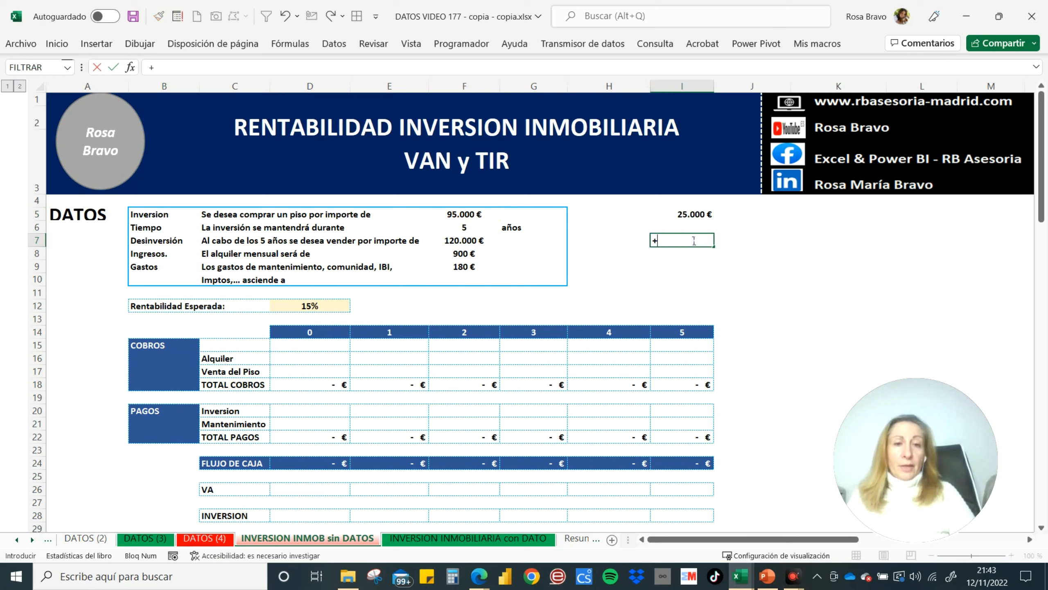
{"action": "left_click", "coordinate": [691, 217]}
{"action": "type", "text": "/"}
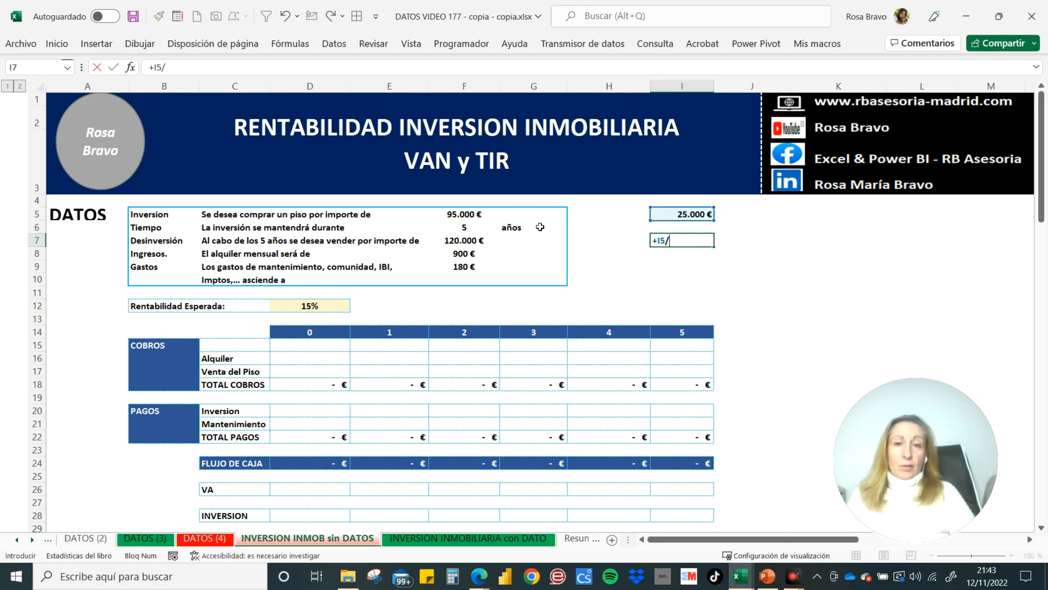
{"action": "left_click", "coordinate": [479, 216]}
{"action": "key", "text": "Tab"}
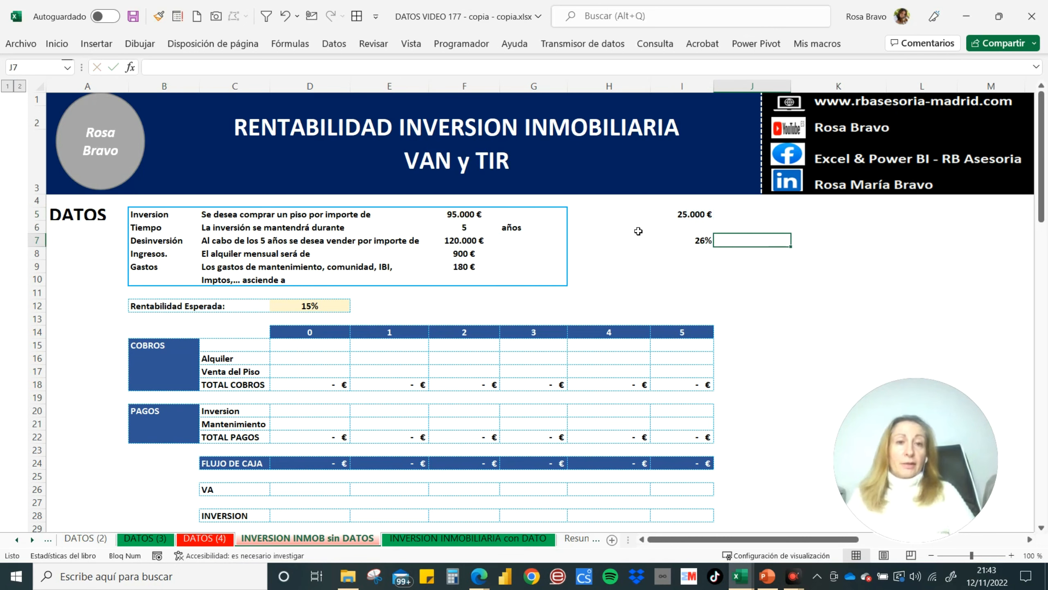
- Examine the gain calculations in I5:I7 and the layout of the COBROS, PAGOS and FLUJO DE CAJA table across years 0 to 5
{"action": "left_click_drag", "start_coordinate": [687, 217], "coordinate": [690, 242]}
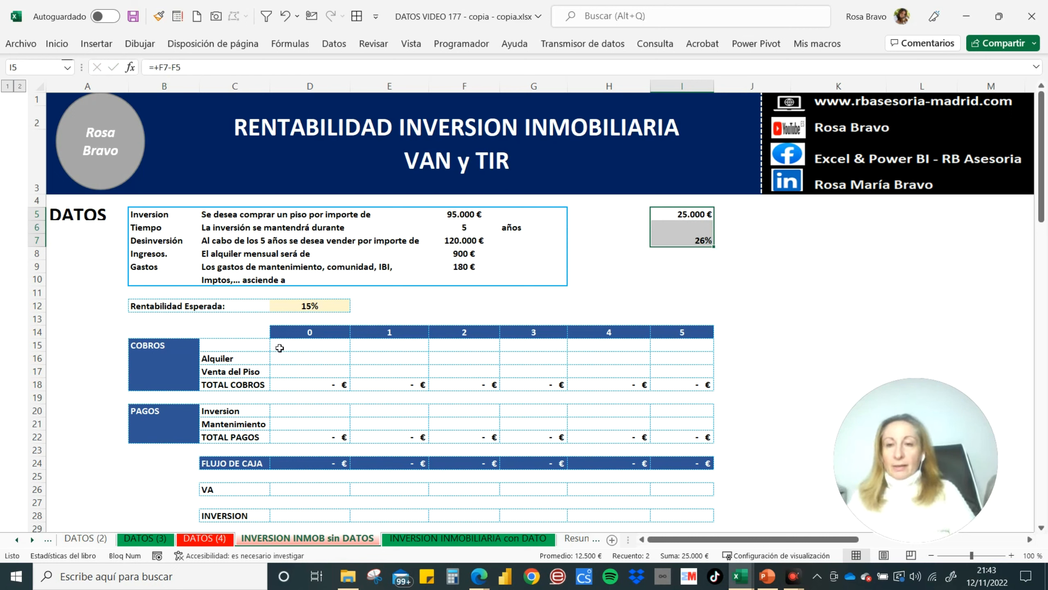
{"action": "left_click_drag", "start_coordinate": [170, 355], "coordinate": [673, 387]}
{"action": "left_click_drag", "start_coordinate": [134, 412], "coordinate": [136, 424]}
{"action": "left_click_drag", "start_coordinate": [257, 449], "coordinate": [680, 434]}
{"action": "left_click_drag", "start_coordinate": [324, 337], "coordinate": [321, 464]}
{"action": "left_click_drag", "start_coordinate": [392, 332], "coordinate": [662, 461]}
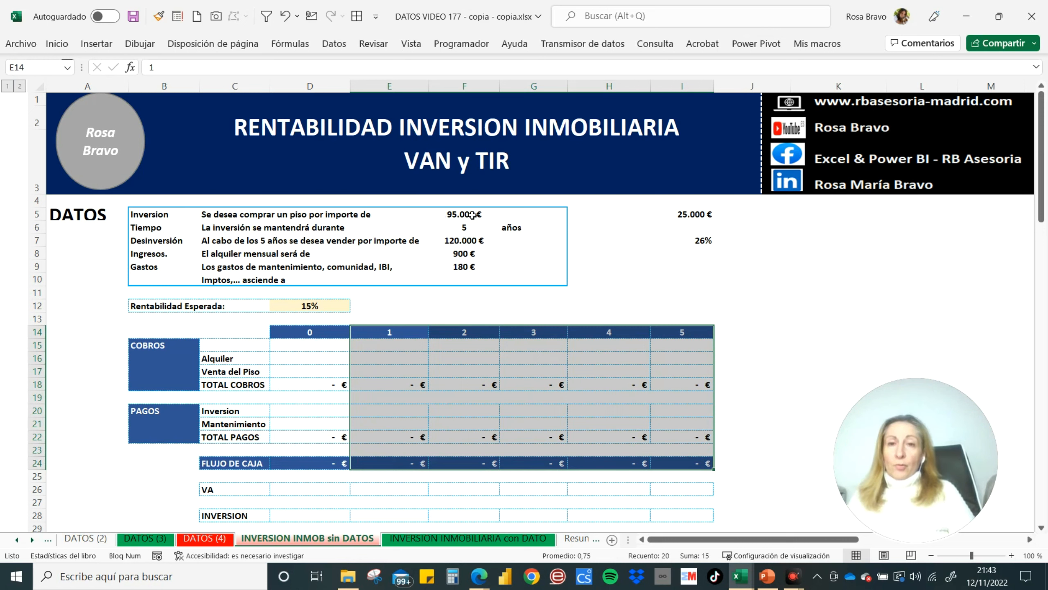
- Enter -95000 as the year 0 Inversion payment in D20
{"action": "left_click", "coordinate": [314, 416]}
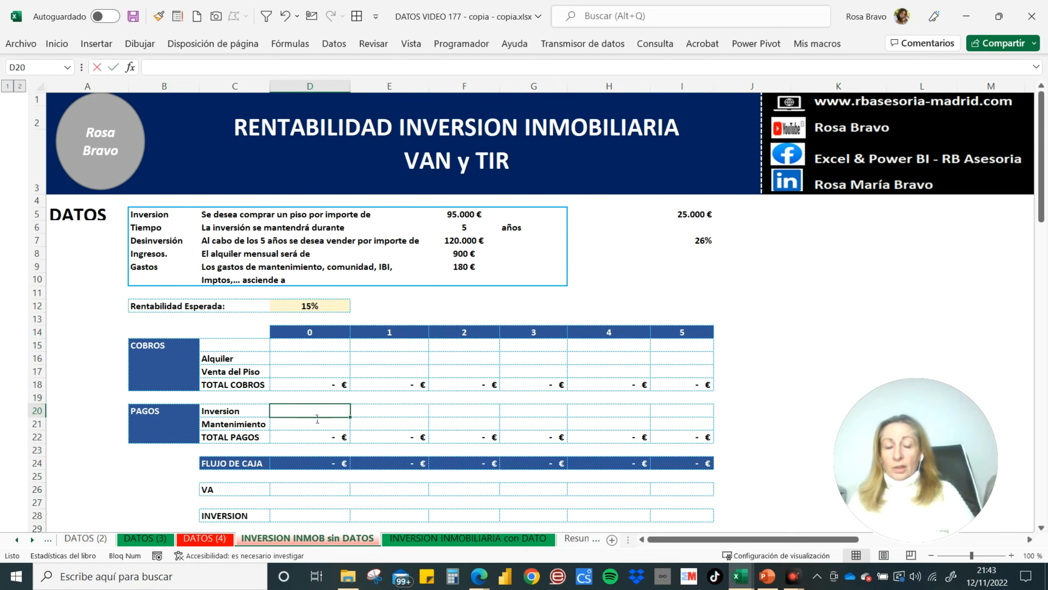
{"action": "type", "text": "-95000"}
{"action": "key", "text": "Tab"}
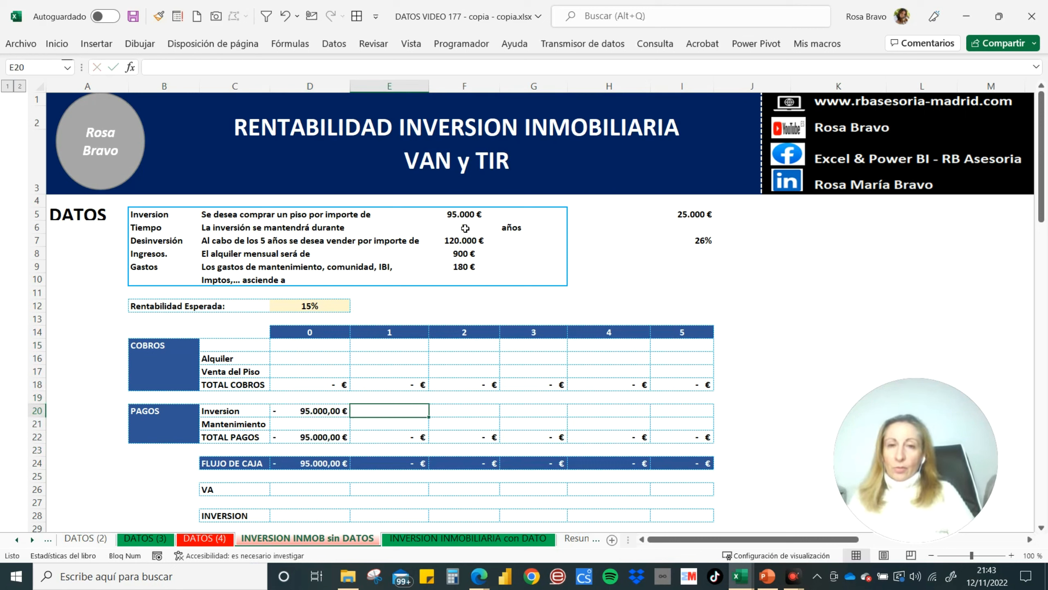
- Link the year 0 Inversion payment in D20 to the negative purchase price with the formula -F5
{"action": "left_click", "coordinate": [331, 417]}
{"action": "type", "text": "-"}
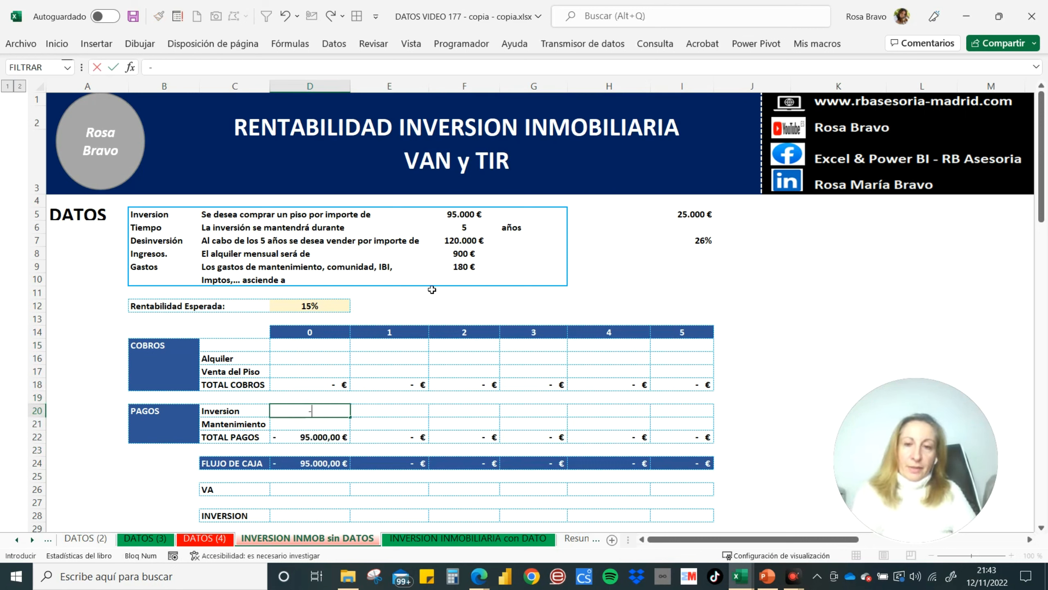
{"action": "left_click", "coordinate": [448, 219]}
{"action": "key", "text": "Tab"}
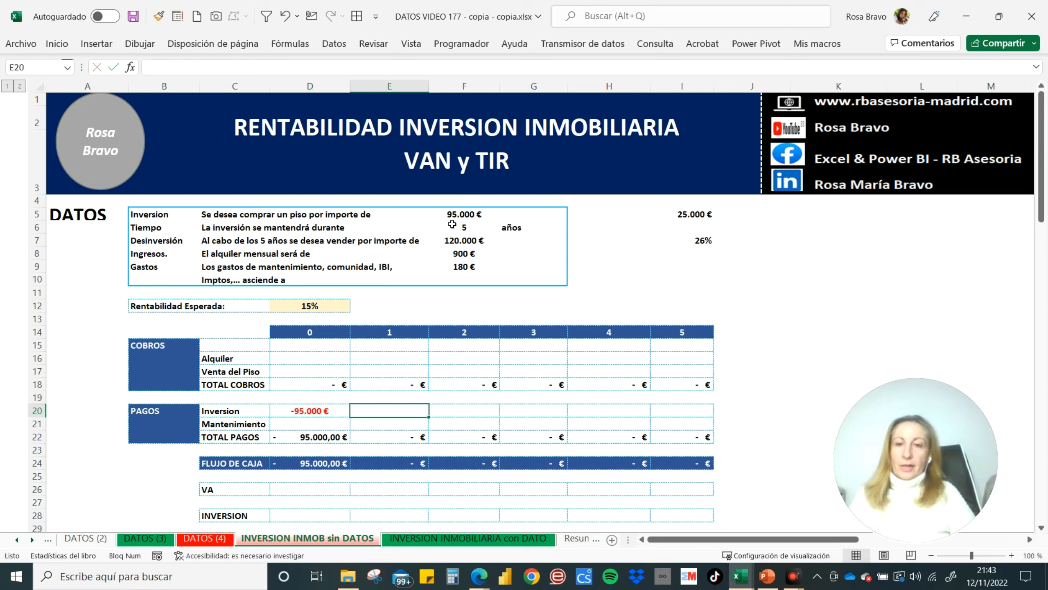
- Copy the accounting format of the year 0 TOTAL PAGOS cell D22 onto the Inversion cell D20
{"action": "left_click", "coordinate": [306, 442]}
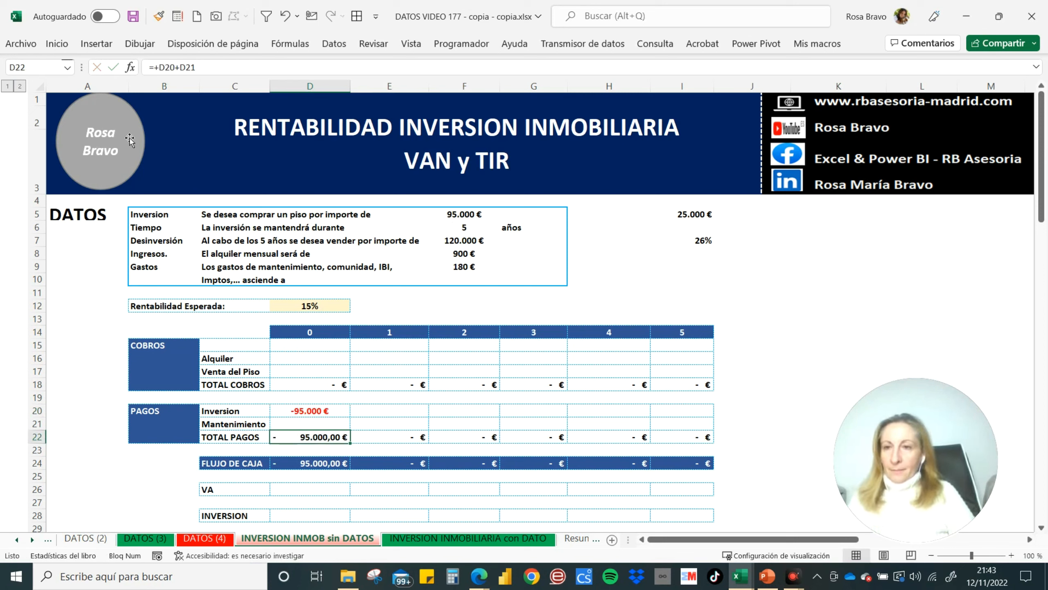
{"action": "left_click", "coordinate": [57, 43]}
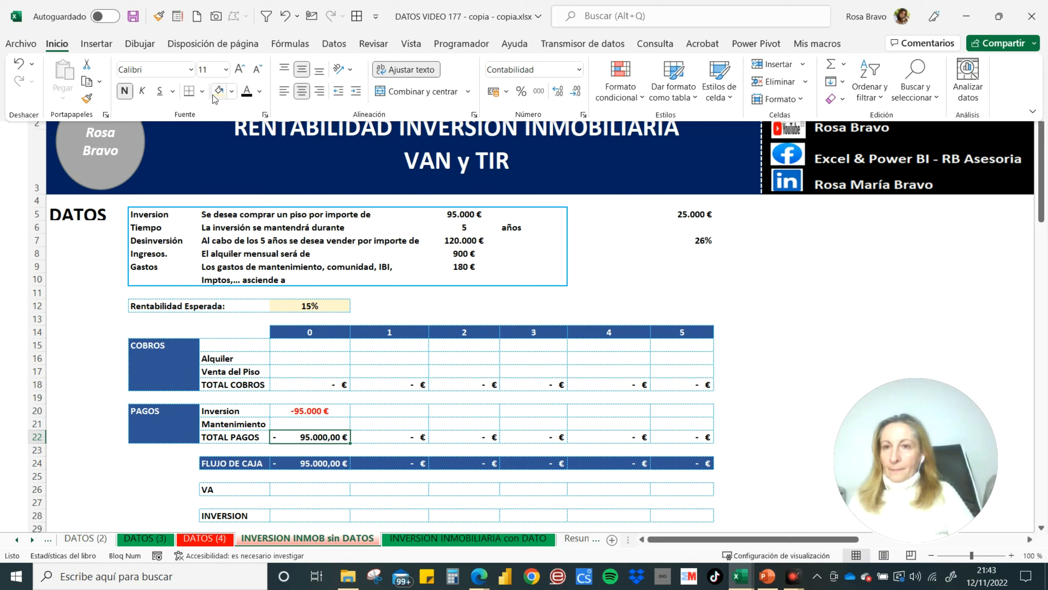
{"action": "left_click", "coordinate": [87, 99]}
{"action": "left_click", "coordinate": [344, 411]}
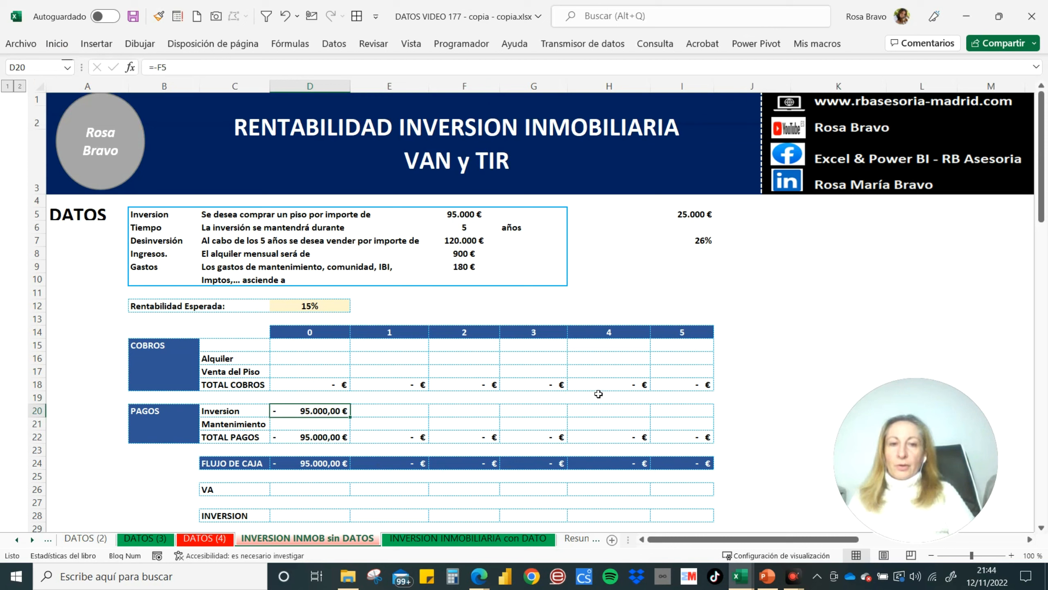
- Link the year 5 Venta del Piso receipt in I17 to the sale price with the formula +F7
{"action": "left_click", "coordinate": [665, 372]}
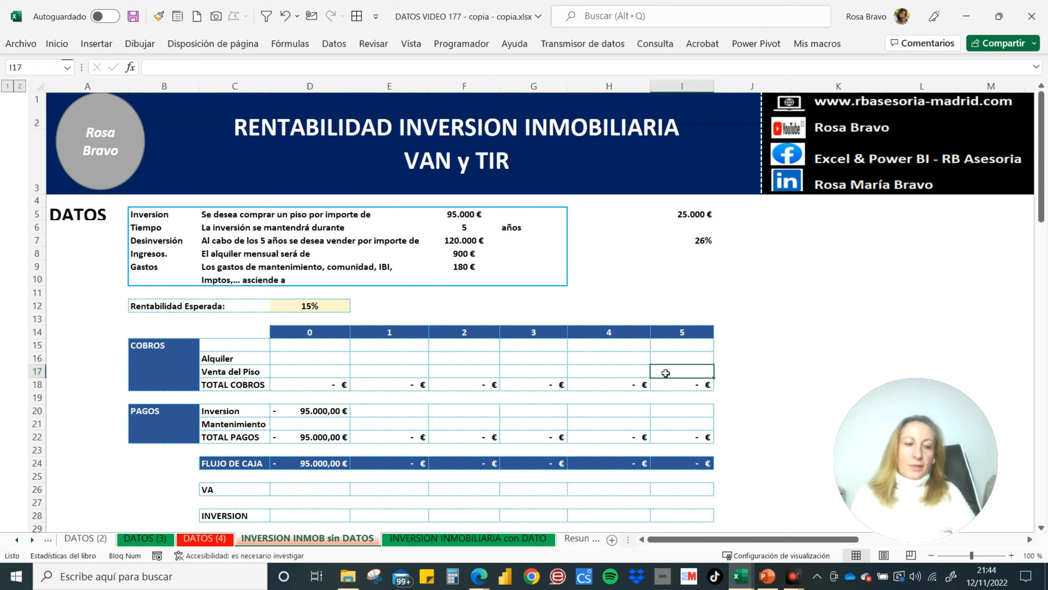
{"action": "type", "text": "+"}
{"action": "left_click", "coordinate": [478, 243]}
{"action": "key", "text": "Tab"}
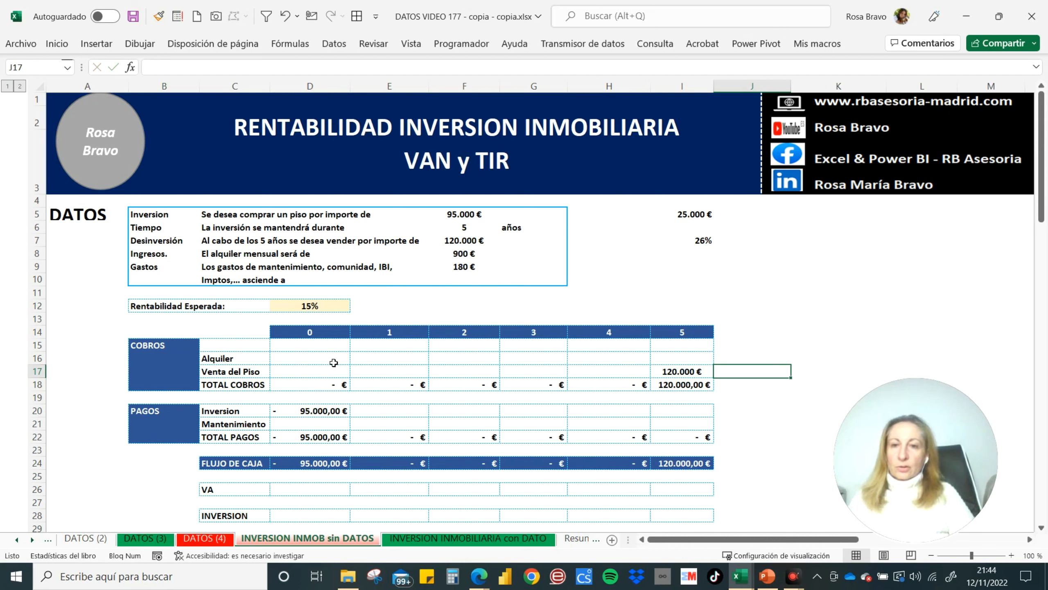
- Calculate the year 1 Alquiler in E16 as twelve monthly rents with the formula +F8*12
{"action": "left_click", "coordinate": [385, 363]}
{"action": "type", "text": "+"}
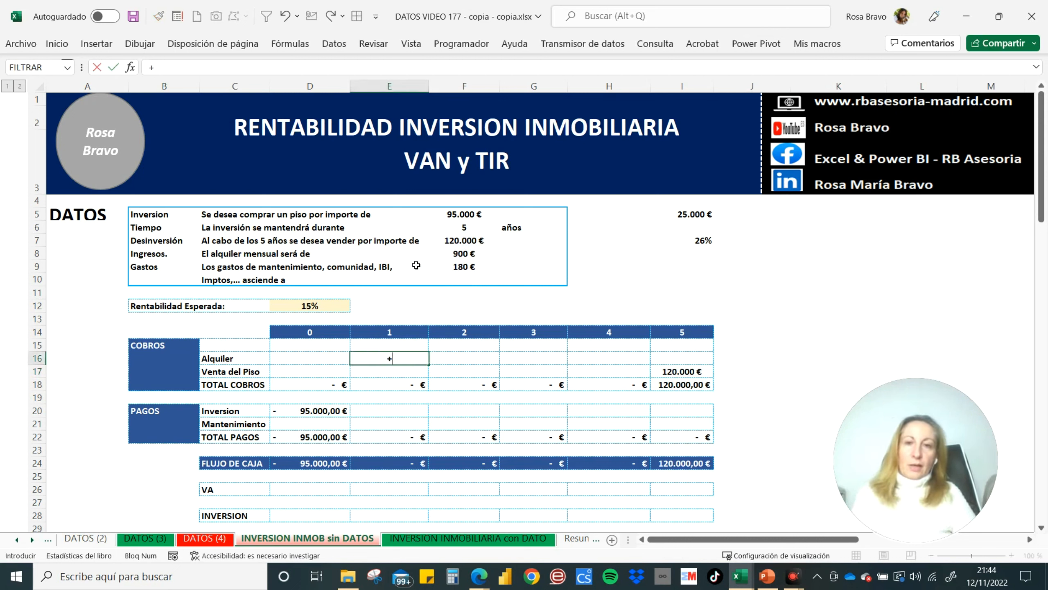
{"action": "left_click", "coordinate": [460, 254]}
{"action": "type", "text": "*1"}
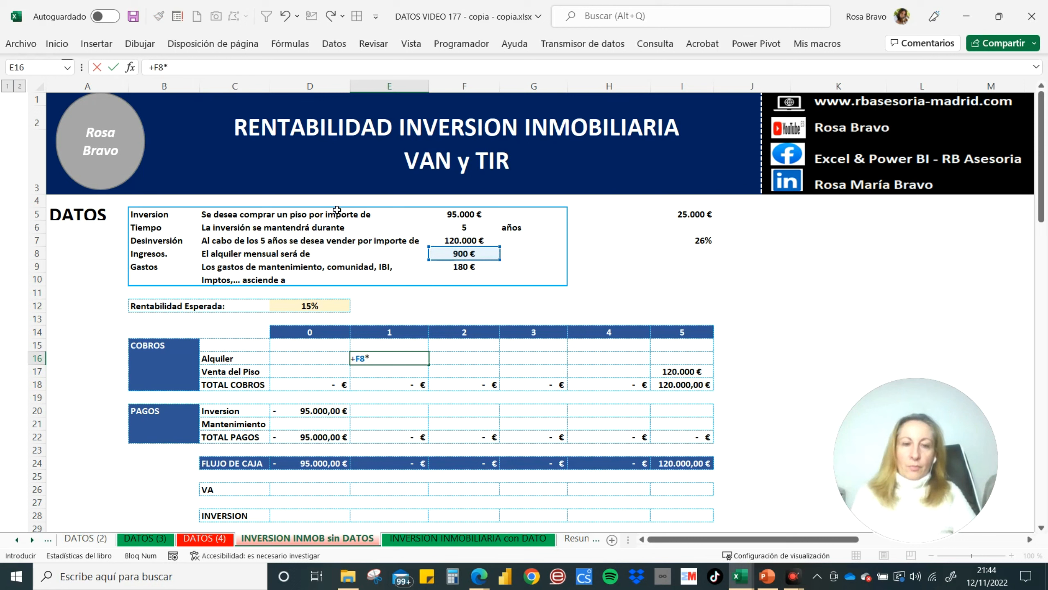
{"action": "key", "text": "Return"}
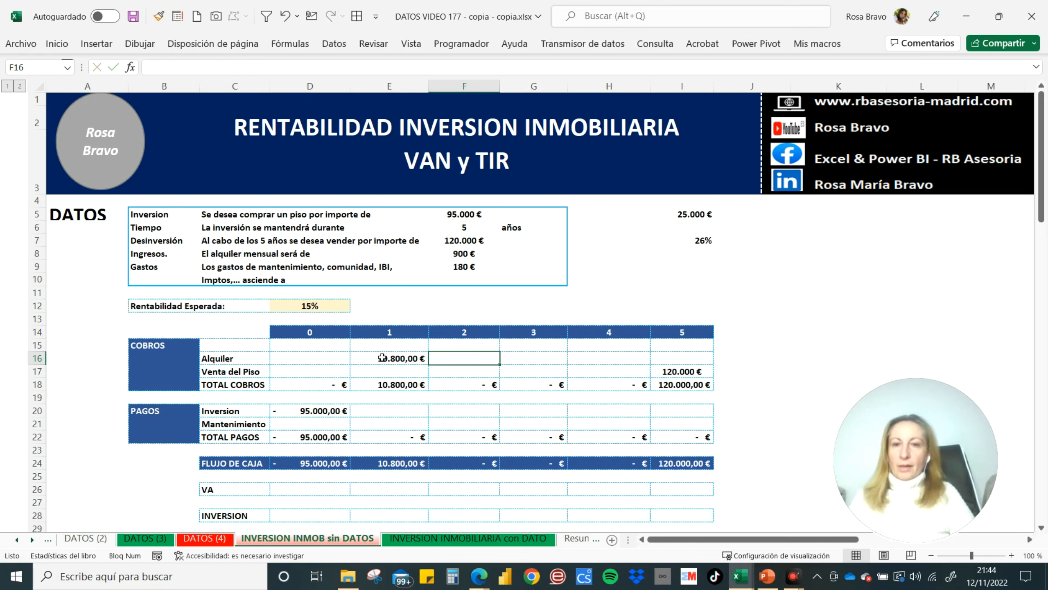
- Make the rent reference in E16 absolute as $F$8 and fill the formula across to year 5 in I16
{"action": "key", "text": "Up"}
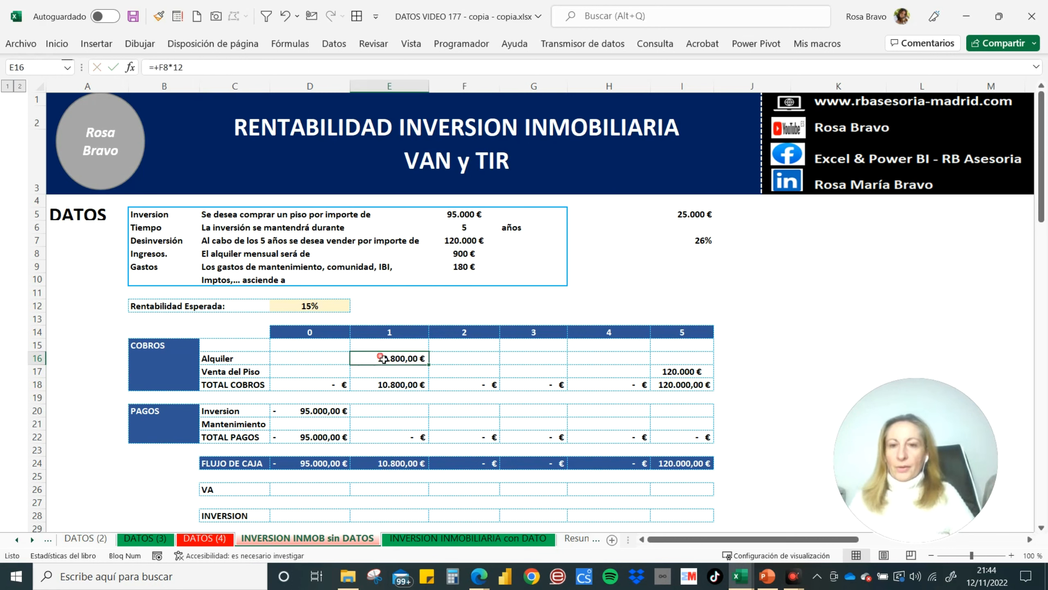
{"action": "left_click", "coordinate": [163, 68]}
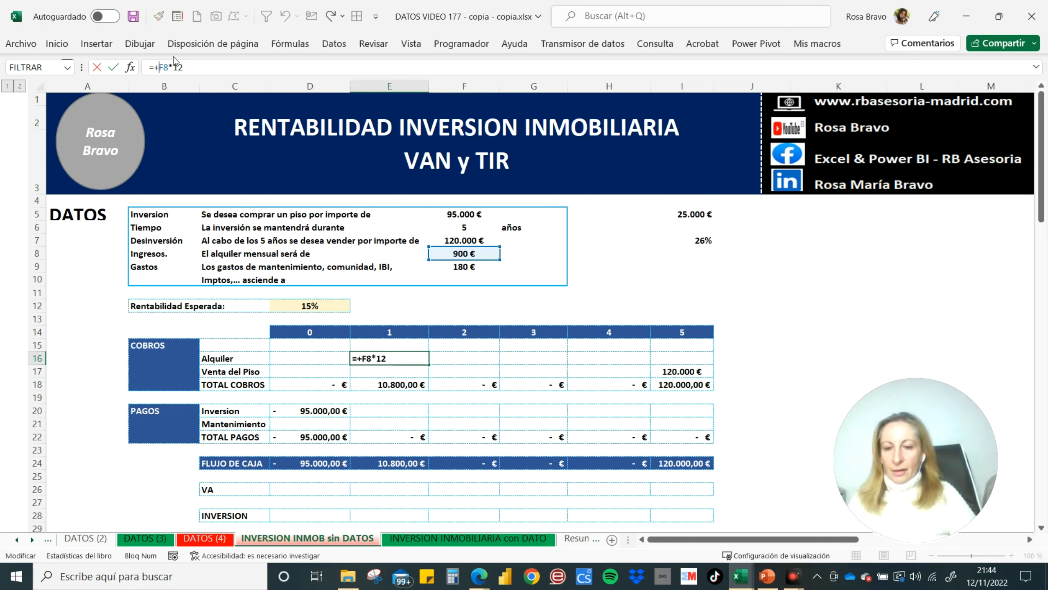
{"action": "type", "text": "$"}
{"action": "left_click", "coordinate": [168, 67]}
{"action": "key", "text": "Tab"}
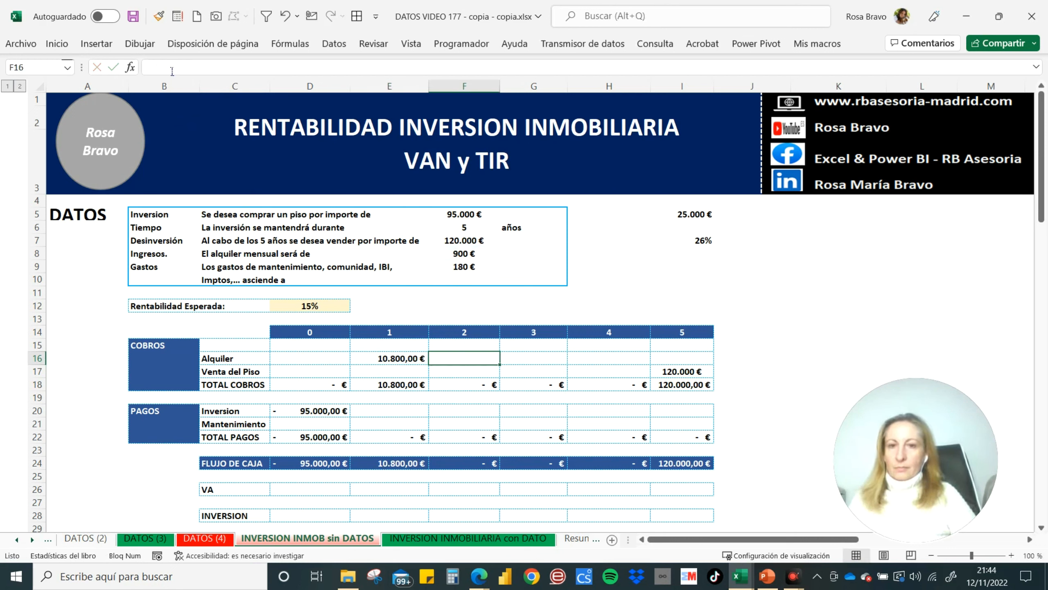
{"action": "left_click", "coordinate": [410, 363]}
{"action": "left_click_drag", "start_coordinate": [429, 364], "coordinate": [677, 362]}
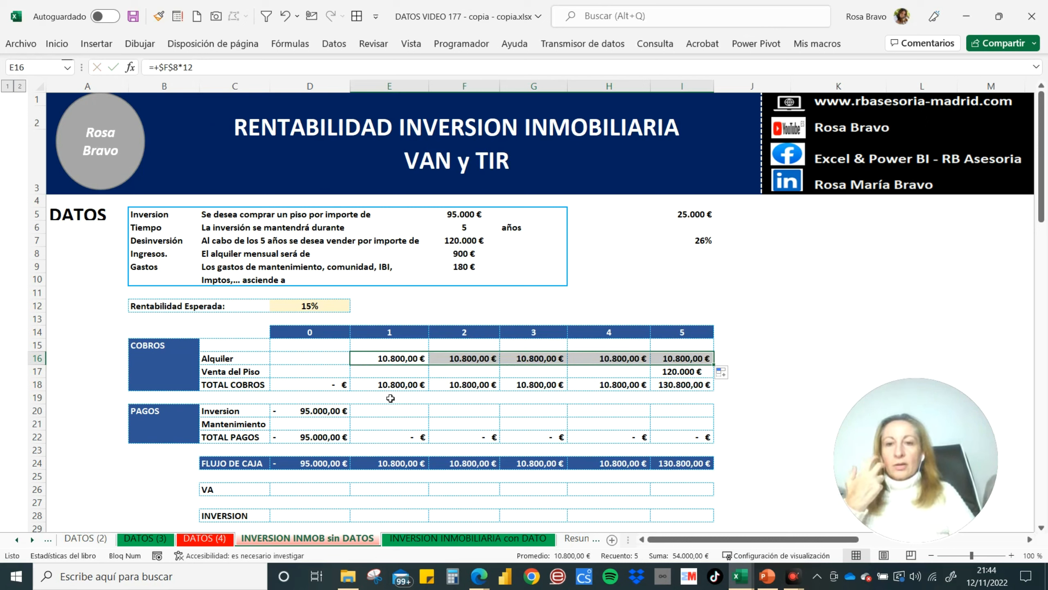
- Calculate the year 1 Mantenimiento in E21 as twelve months of expenses with the formula +F9*12
{"action": "left_click", "coordinate": [402, 426]}
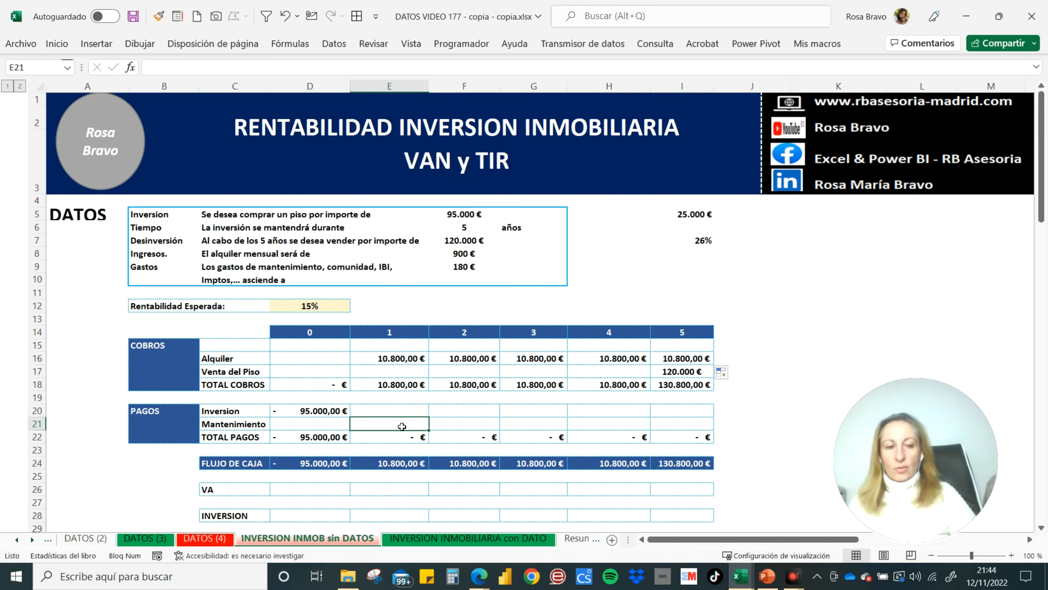
{"action": "type", "text": "+"}
{"action": "left_click", "coordinate": [447, 269]}
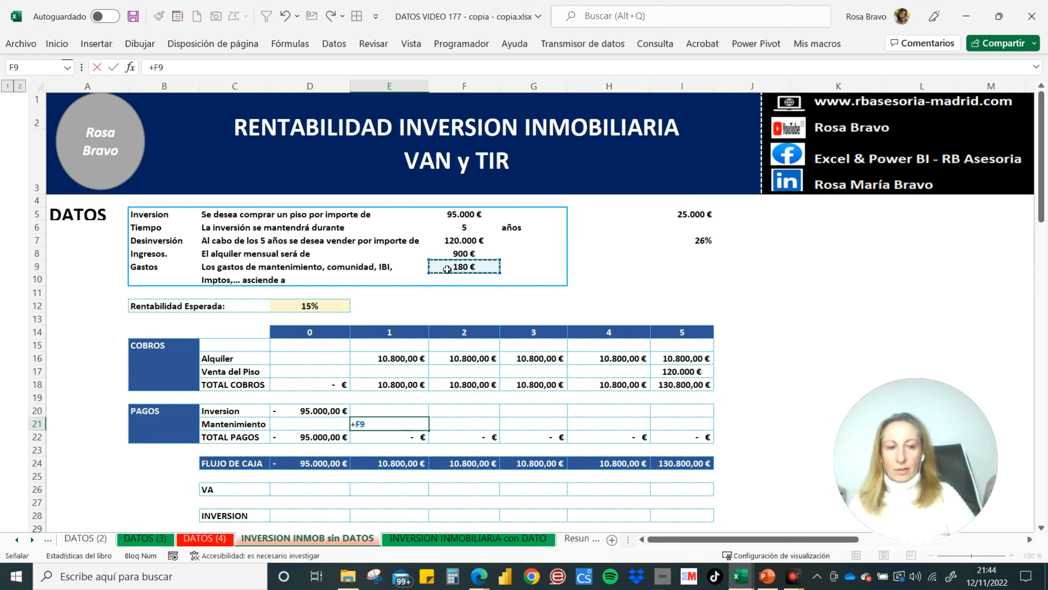
{"action": "type", "text": "*12"}
{"action": "key", "text": "Return"}
- Make the Mantenimiento formula in E21 negative with an absolute reference, =-$F$9*12, and fill it across to year 5 in I21
{"action": "left_click", "coordinate": [411, 428]}
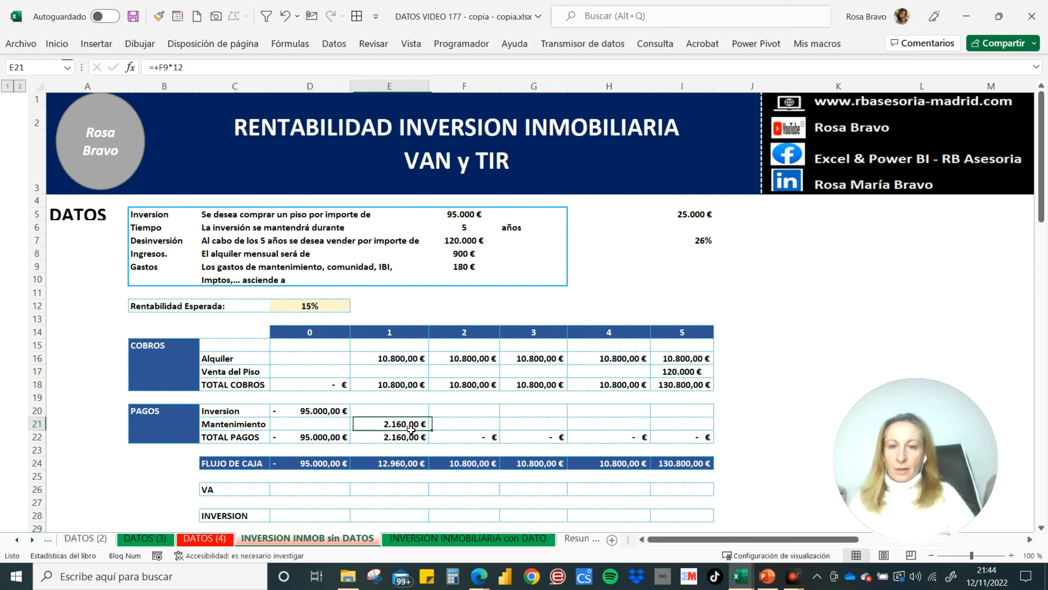
{"action": "left_click", "coordinate": [166, 68]}
{"action": "key", "text": "BackSpace"}
{"action": "type", "text": "-"}
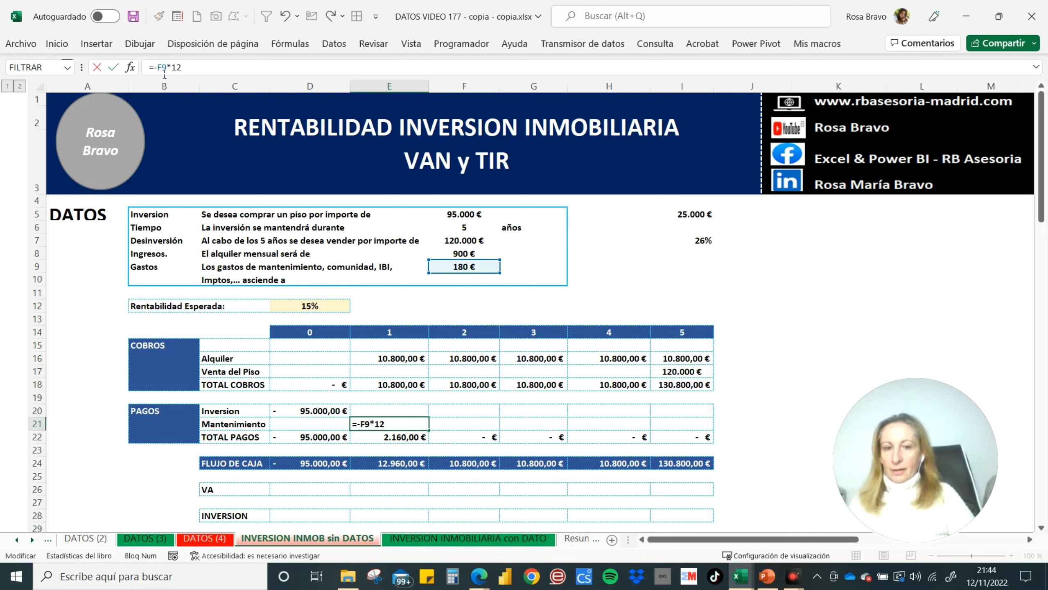
{"action": "type", "text": "$"}
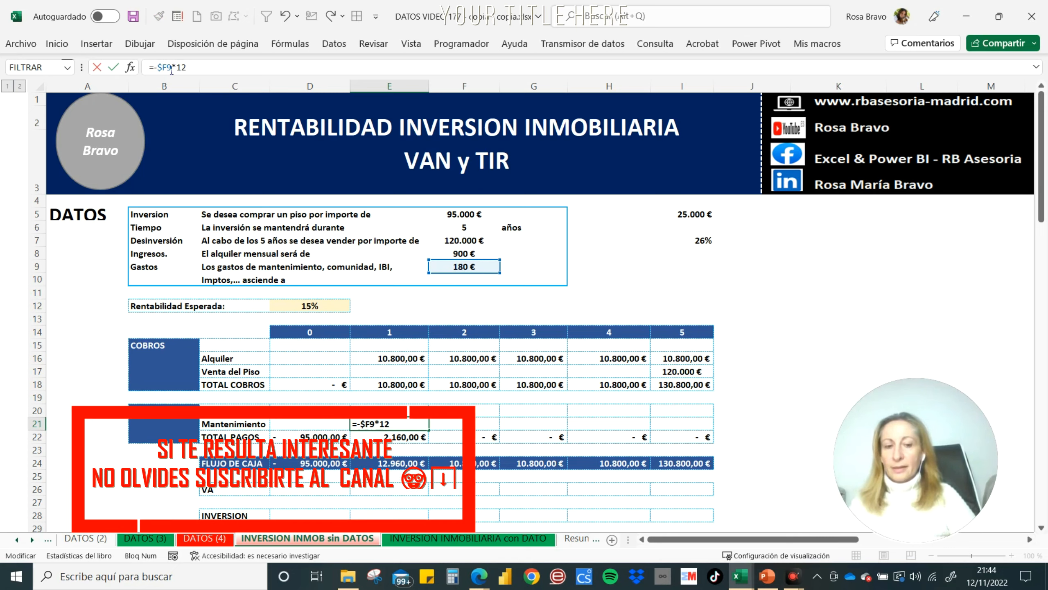
{"action": "key", "text": "Tab"}
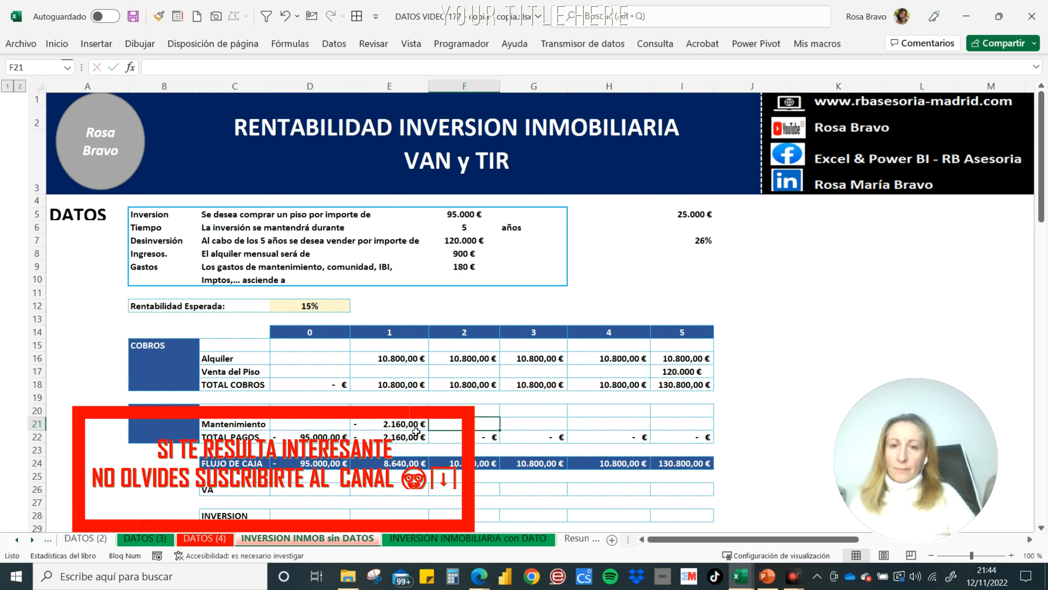
{"action": "left_click", "coordinate": [395, 428]}
{"action": "left_click_drag", "start_coordinate": [434, 433], "coordinate": [712, 429]}
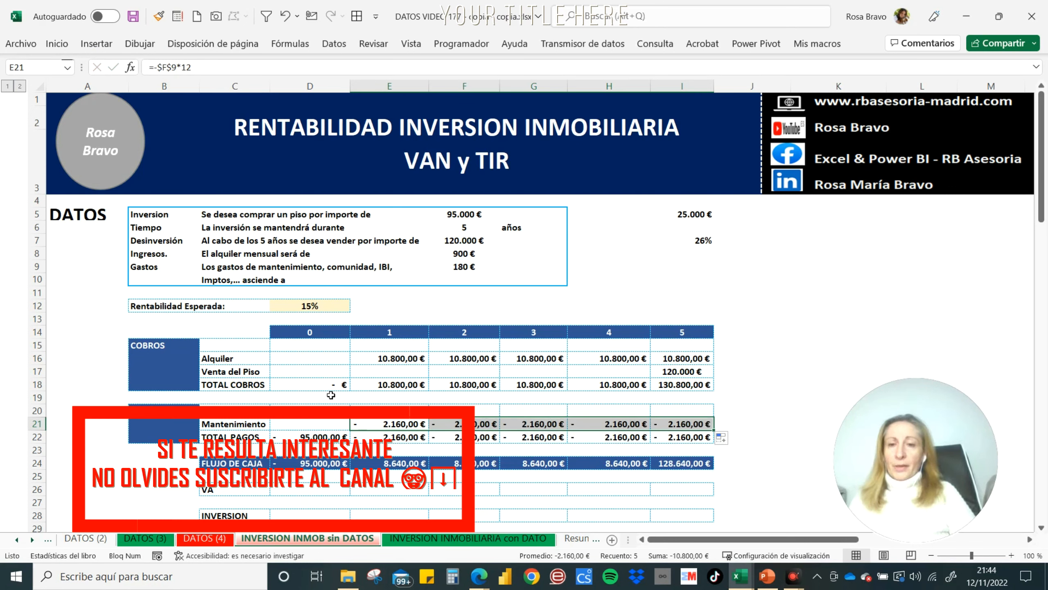
- Review the TOTAL COBROS, TOTAL PAGOS and FLUJO DE CAJA rows and how each year's cash flow is calculated
{"action": "left_click_drag", "start_coordinate": [252, 386], "coordinate": [705, 391]}
{"action": "left_click_drag", "start_coordinate": [222, 437], "coordinate": [701, 438]}
{"action": "left_click_drag", "start_coordinate": [226, 464], "coordinate": [700, 465]}
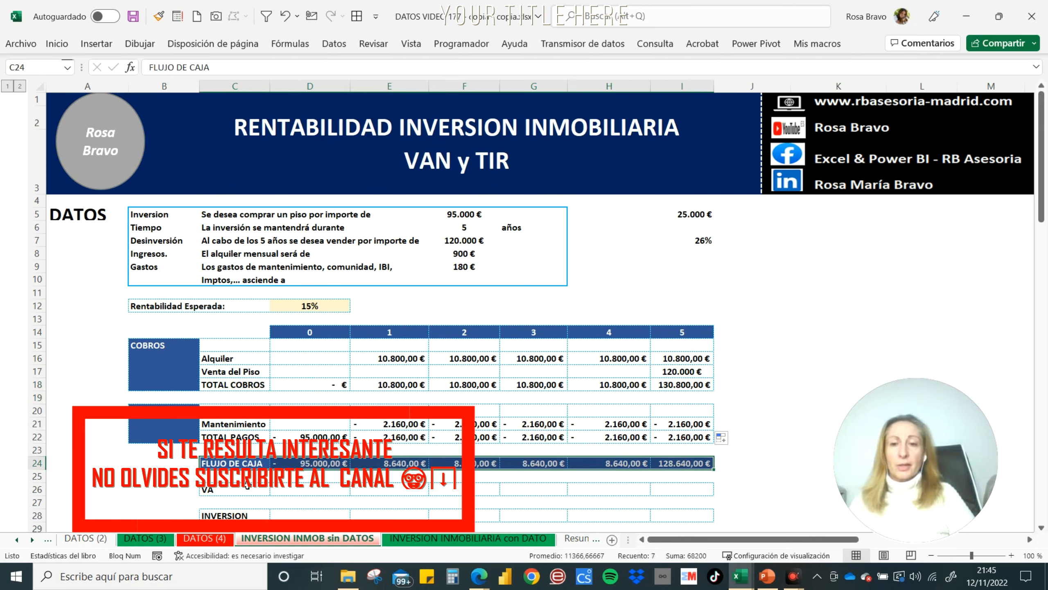
{"action": "left_click", "coordinate": [314, 466]}
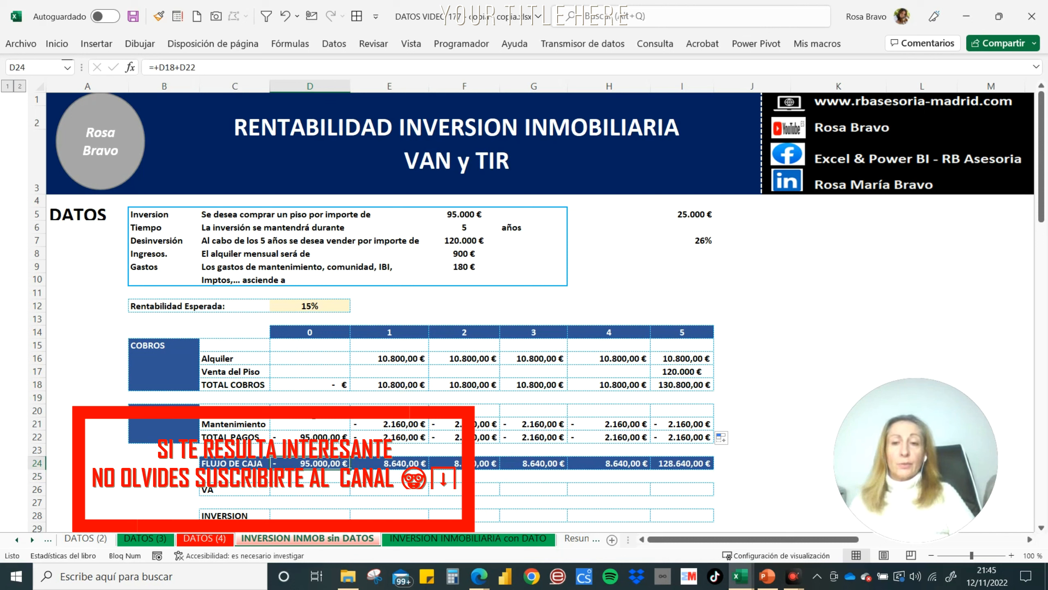
{"action": "left_click", "coordinate": [396, 468]}
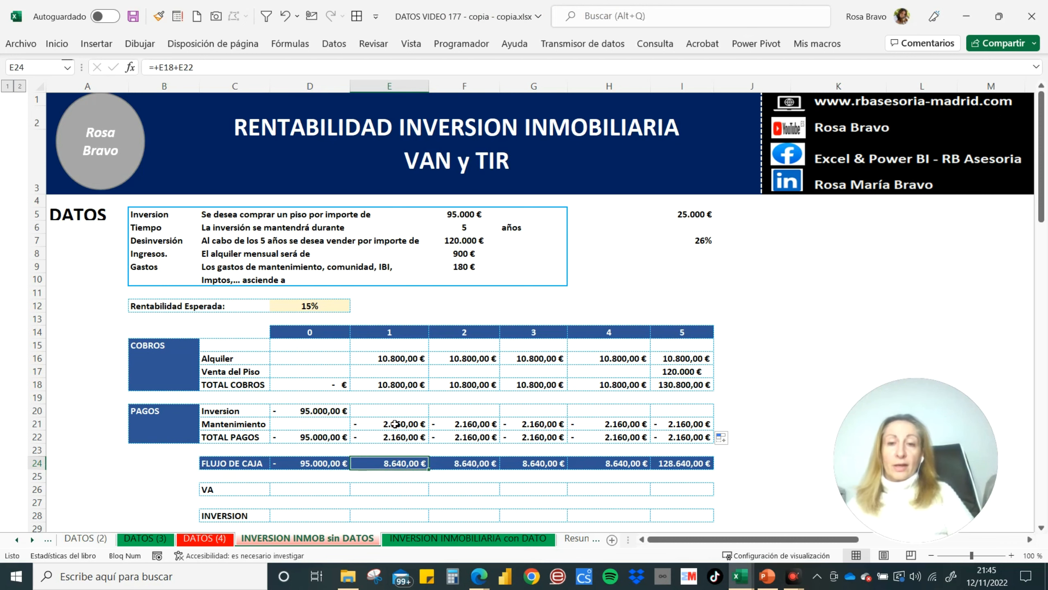
{"action": "left_click", "coordinate": [386, 386]}
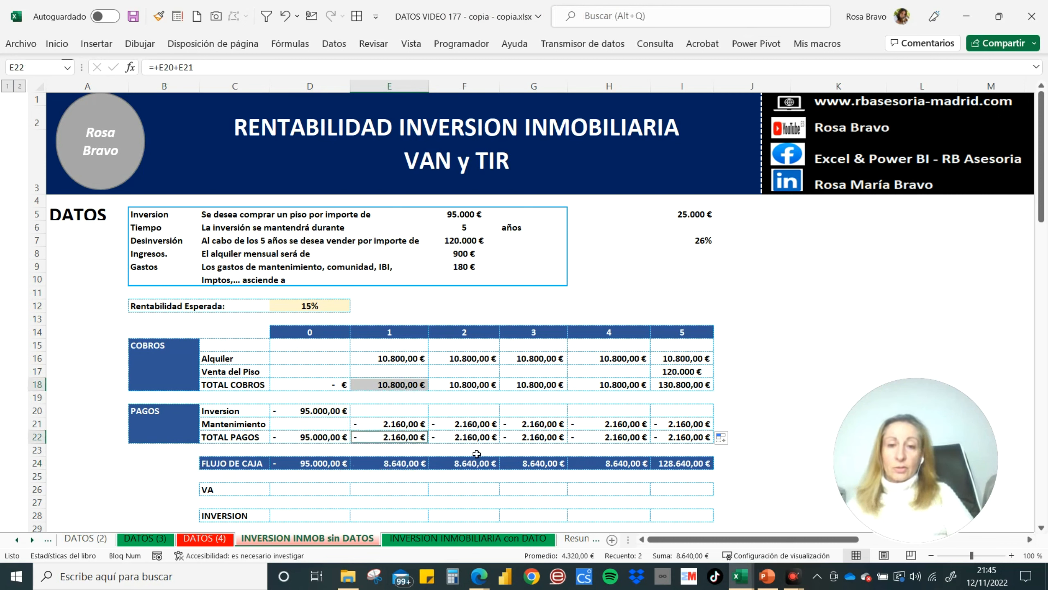
{"action": "left_click_drag", "start_coordinate": [405, 466], "coordinate": [606, 465]}
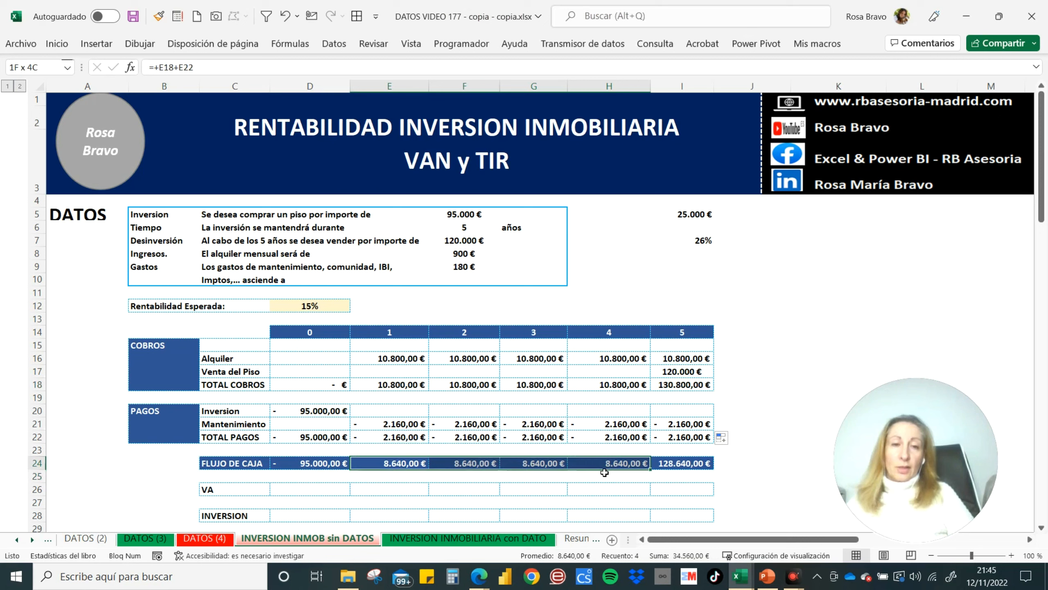
{"action": "left_click", "coordinate": [675, 463]}
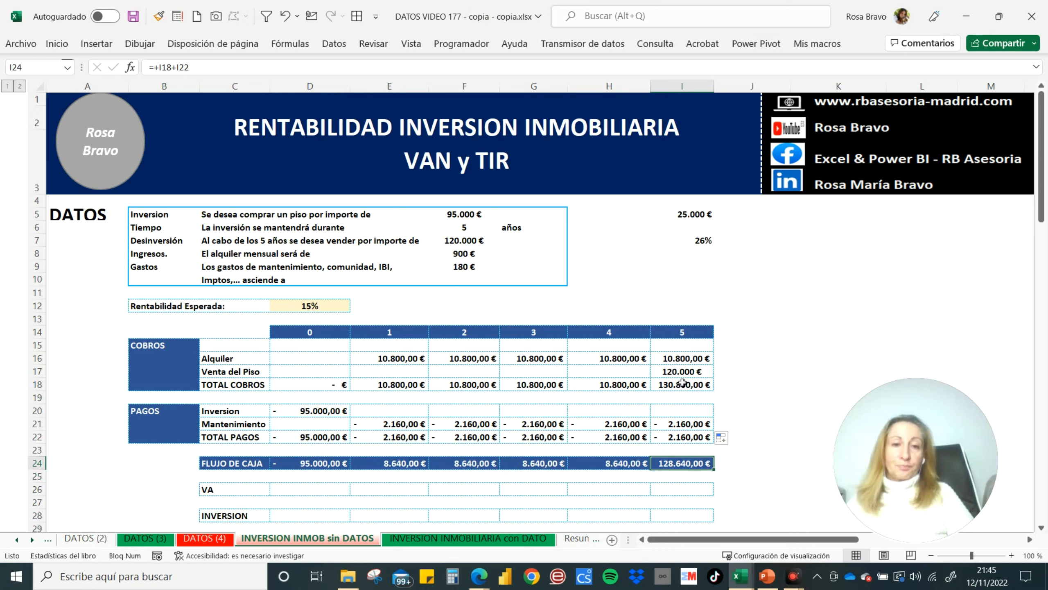
{"action": "left_click", "coordinate": [678, 362]}
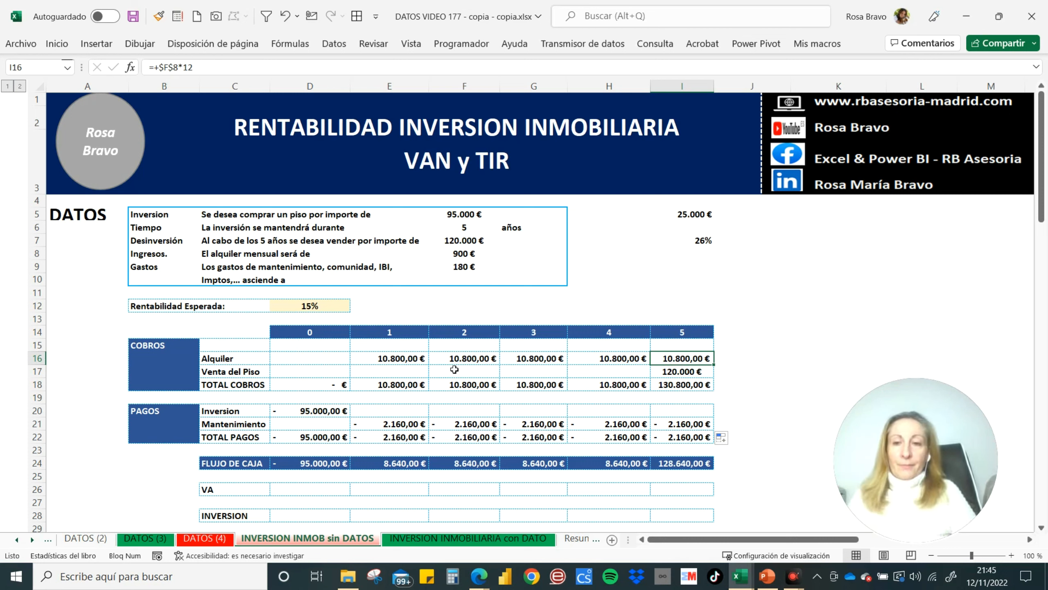
{"action": "scroll", "coordinate": [293, 344], "scroll_direction": "down", "scroll_amount": 2}
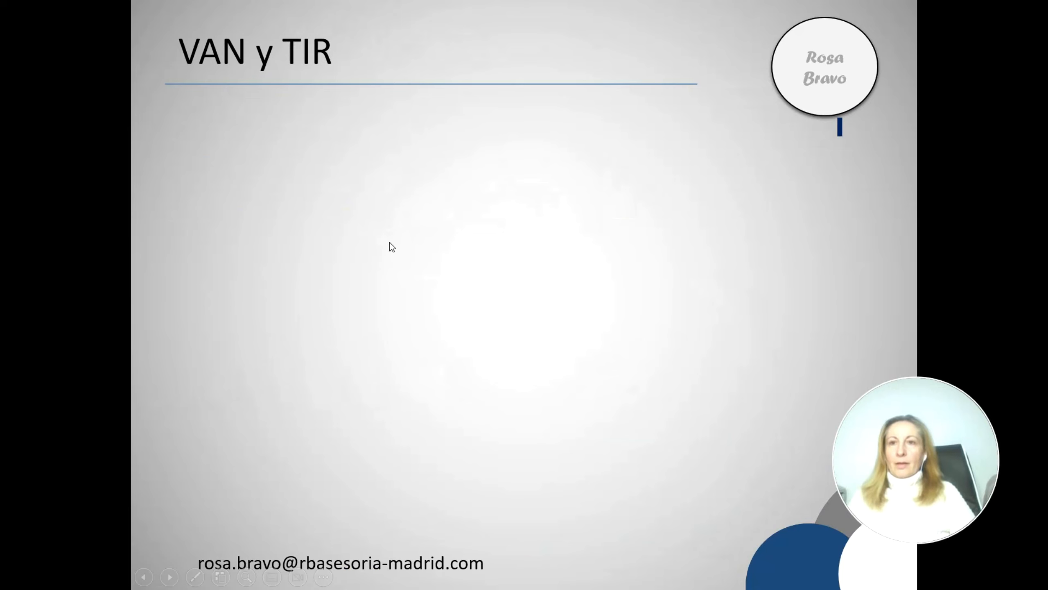
{"action": "left_click", "coordinate": [398, 206]}
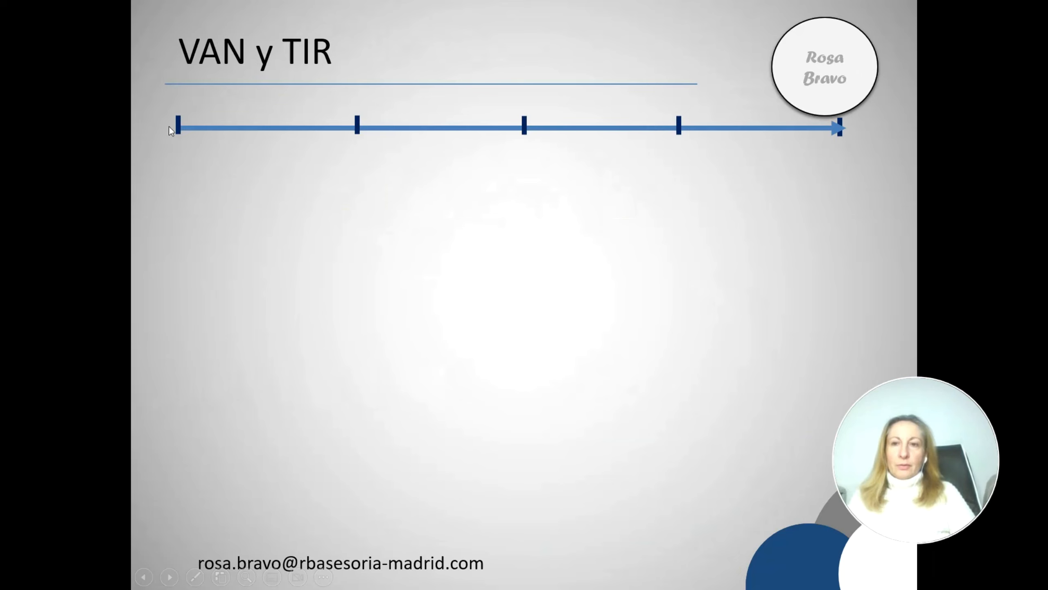
{"action": "left_click", "coordinate": [404, 224]}
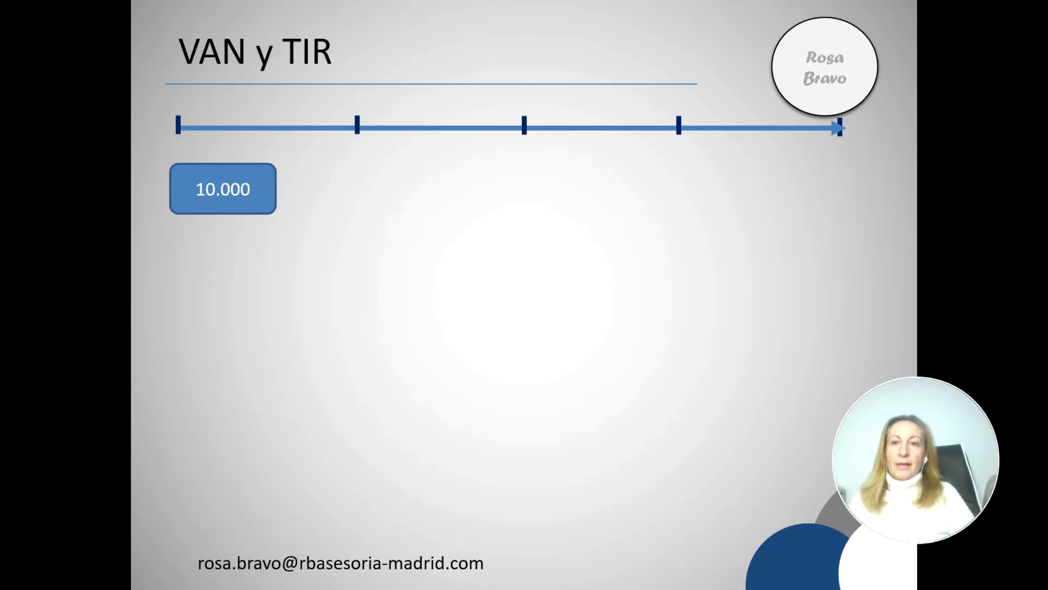
{"action": "left_click", "coordinate": [283, 199]}
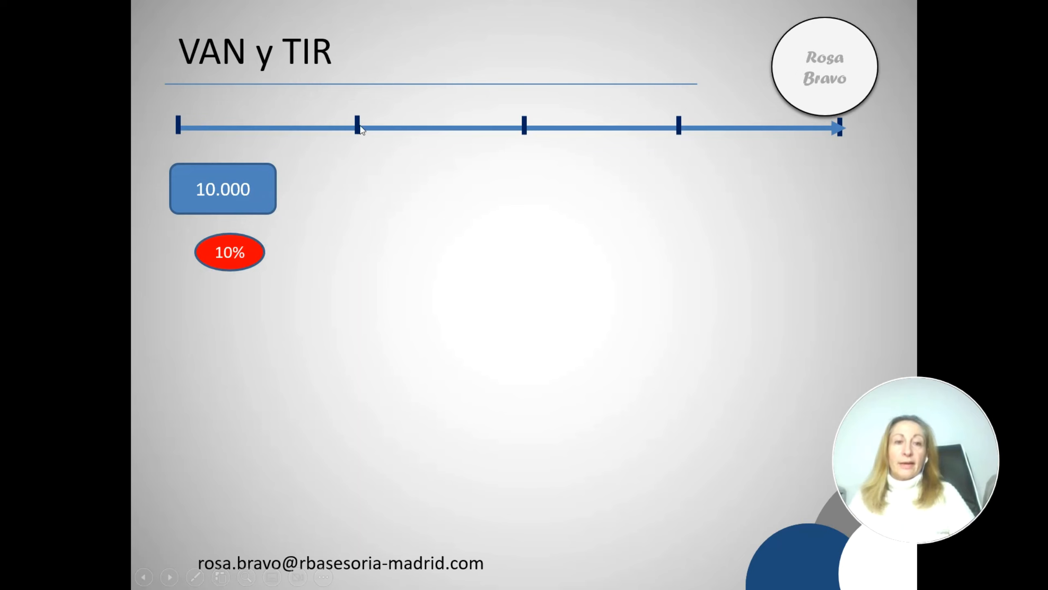
{"action": "left_click", "coordinate": [294, 184]}
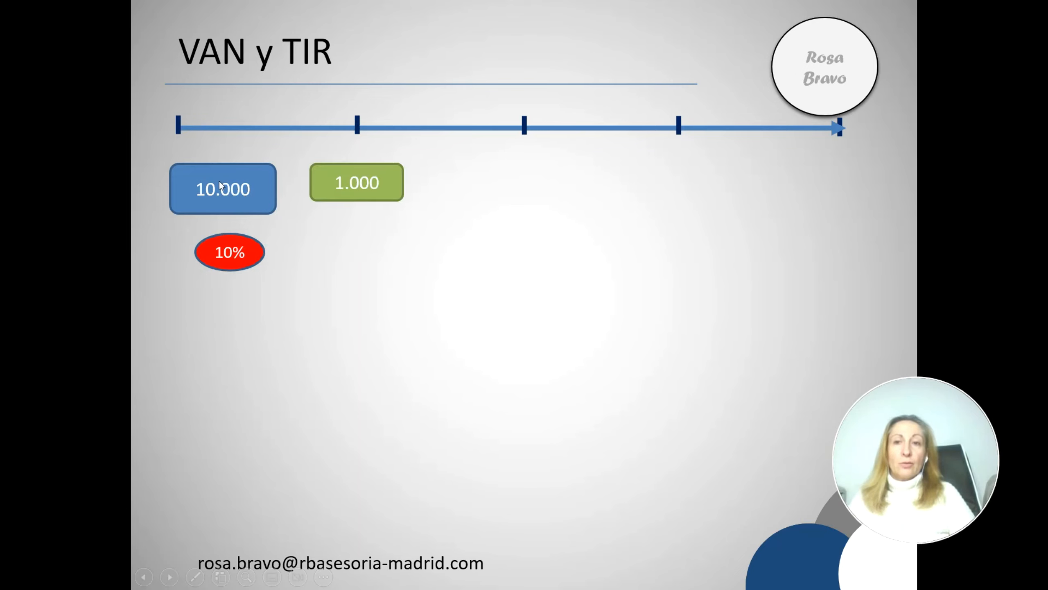
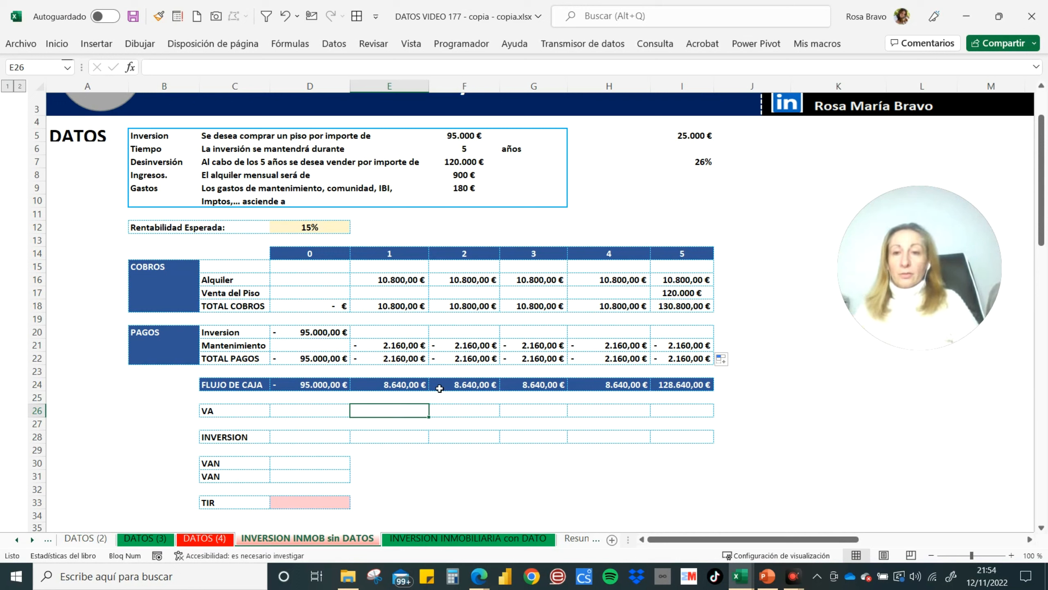
- Examine the FLUJO DE CAJA of each year in D24:I24 and match the year 1 to 5 flows with their period numbers in row 14
{"action": "left_click", "coordinate": [314, 389]}
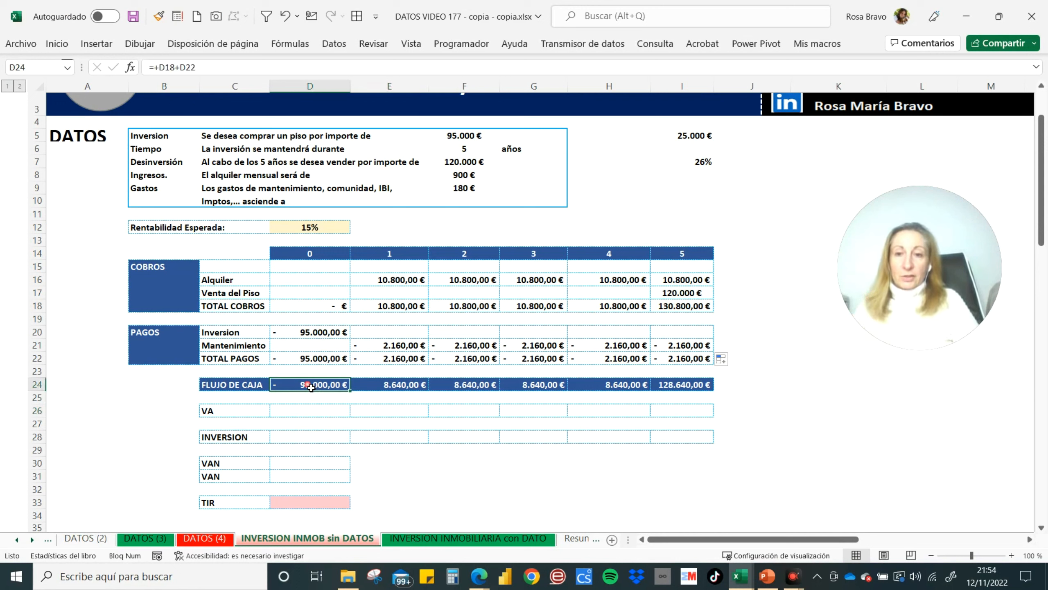
{"action": "left_click", "coordinate": [390, 385]}
{"action": "left_click", "coordinate": [478, 388]}
{"action": "left_click", "coordinate": [544, 389]}
{"action": "left_click", "coordinate": [619, 387]}
{"action": "left_click", "coordinate": [695, 387]}
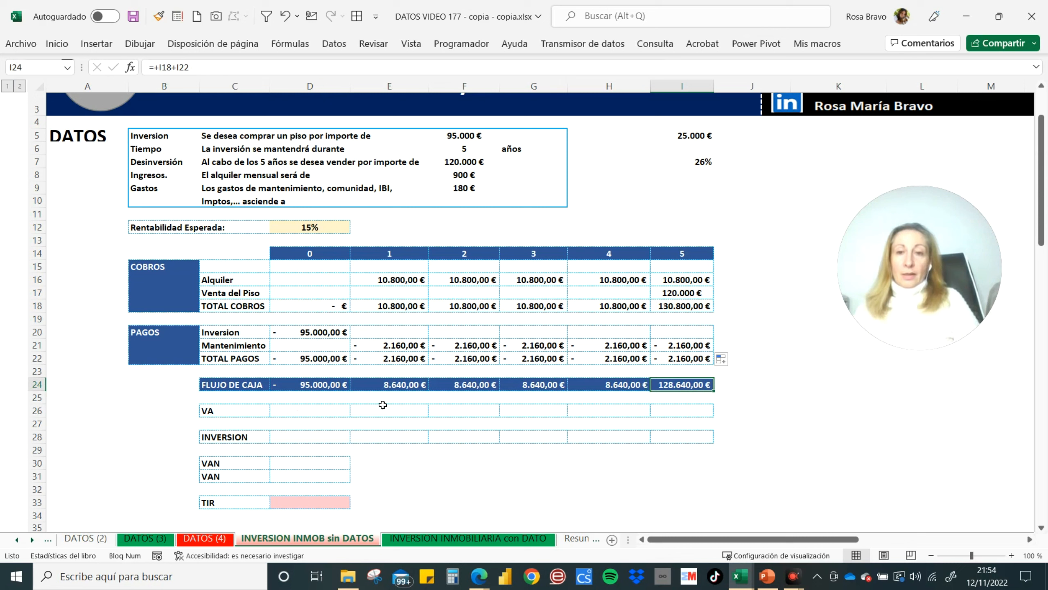
{"action": "left_click", "coordinate": [387, 391]}
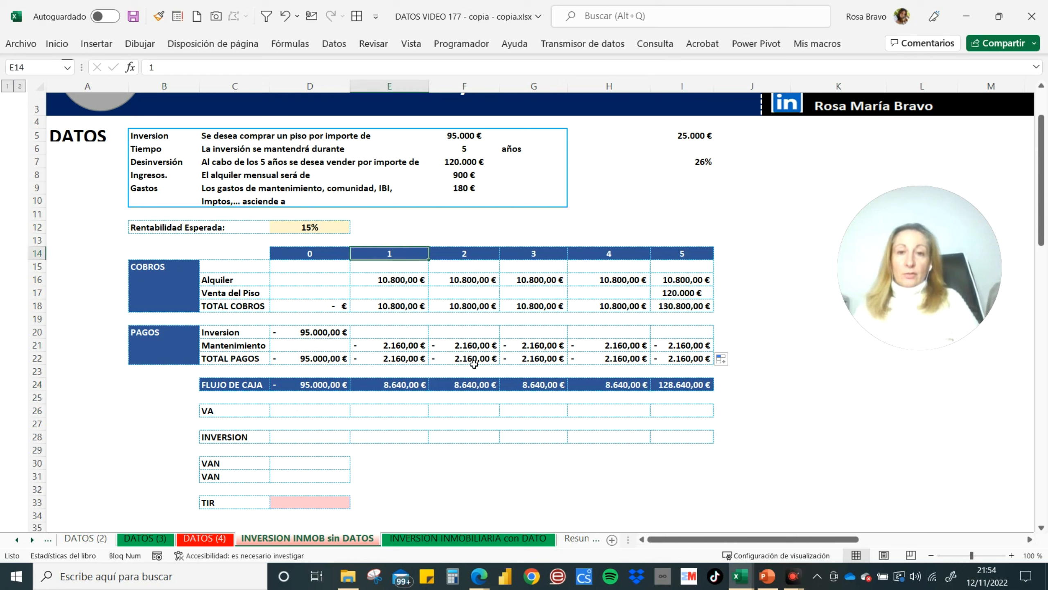
{"action": "left_click", "coordinate": [477, 387]}
{"action": "left_click", "coordinate": [482, 260]}
{"action": "left_click", "coordinate": [555, 382]}
{"action": "left_click", "coordinate": [533, 255]}
{"action": "left_click", "coordinate": [639, 391]}
{"action": "left_click", "coordinate": [639, 254]}
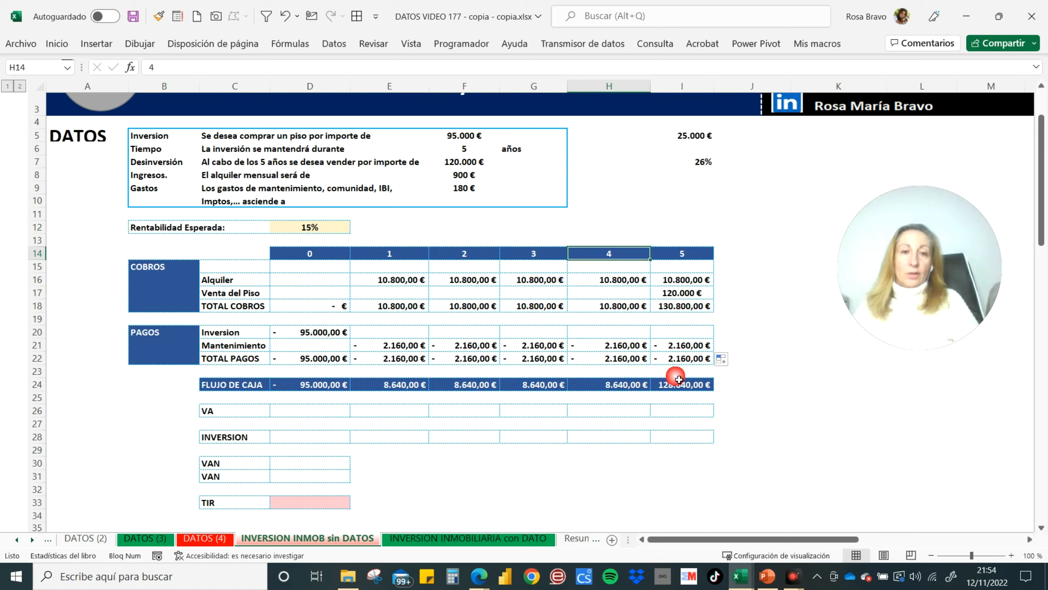
{"action": "left_click", "coordinate": [677, 383]}
{"action": "left_click", "coordinate": [692, 263]}
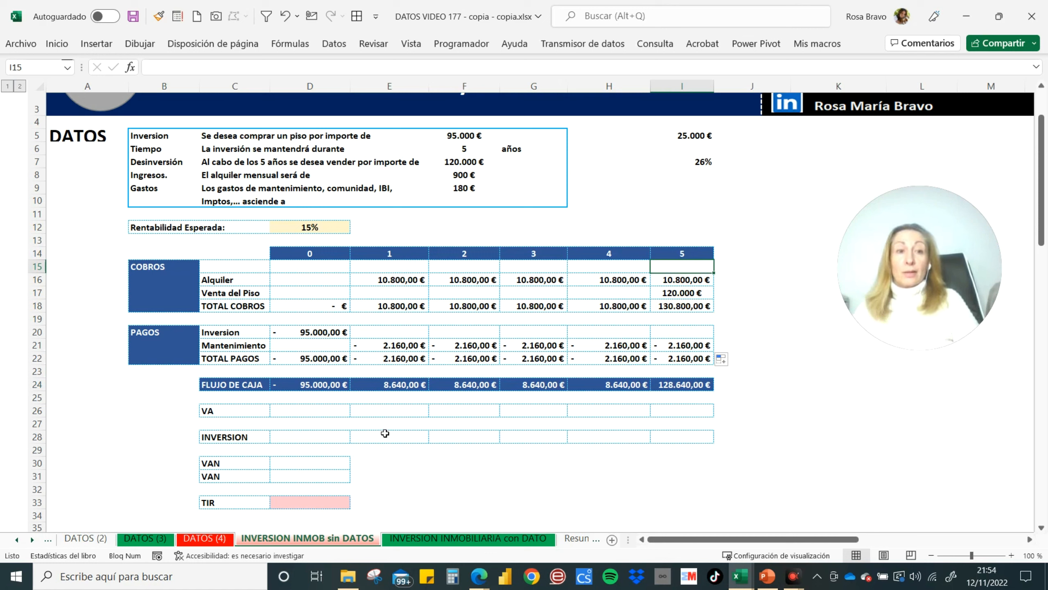
{"action": "left_click", "coordinate": [406, 387]}
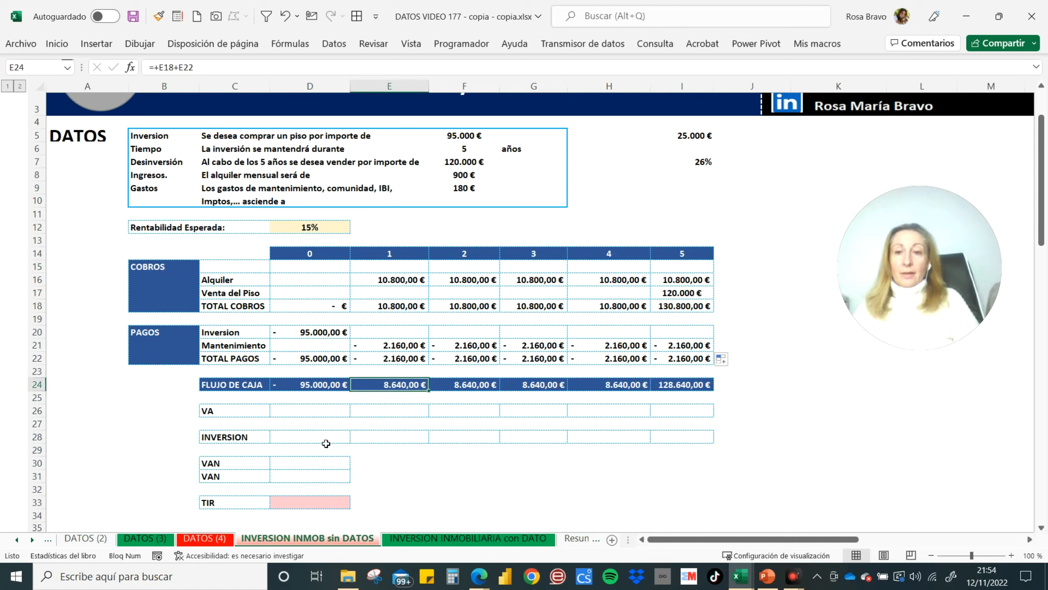
- Link the year 0 INVERSION in D28 to the year 0 cash flow with the formula +D24
{"action": "left_click", "coordinate": [309, 437]}
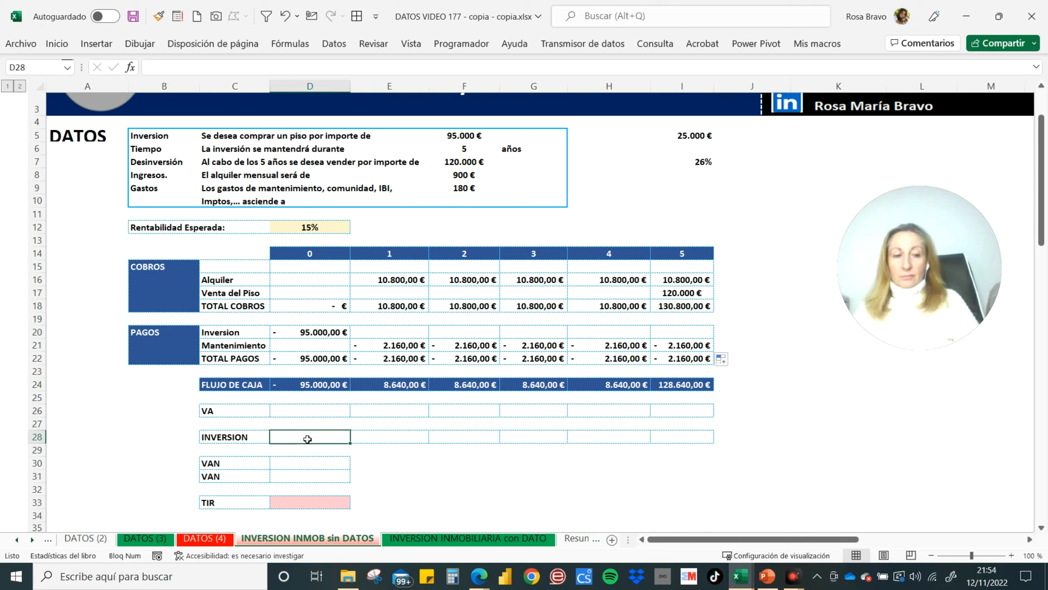
{"action": "type", "text": "+"}
{"action": "left_click", "coordinate": [314, 387]}
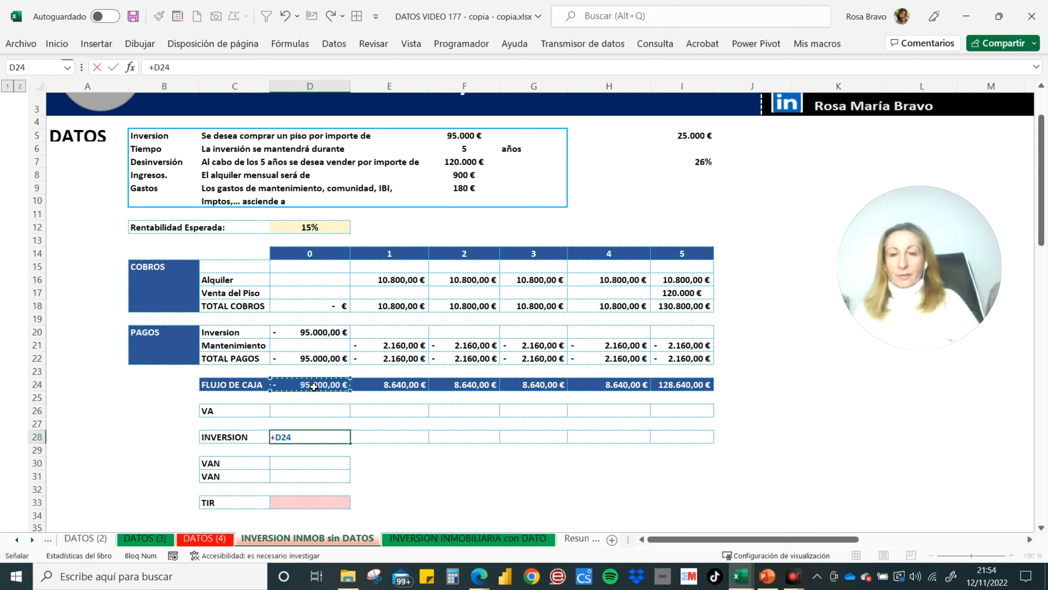
{"action": "key", "text": "Tab"}
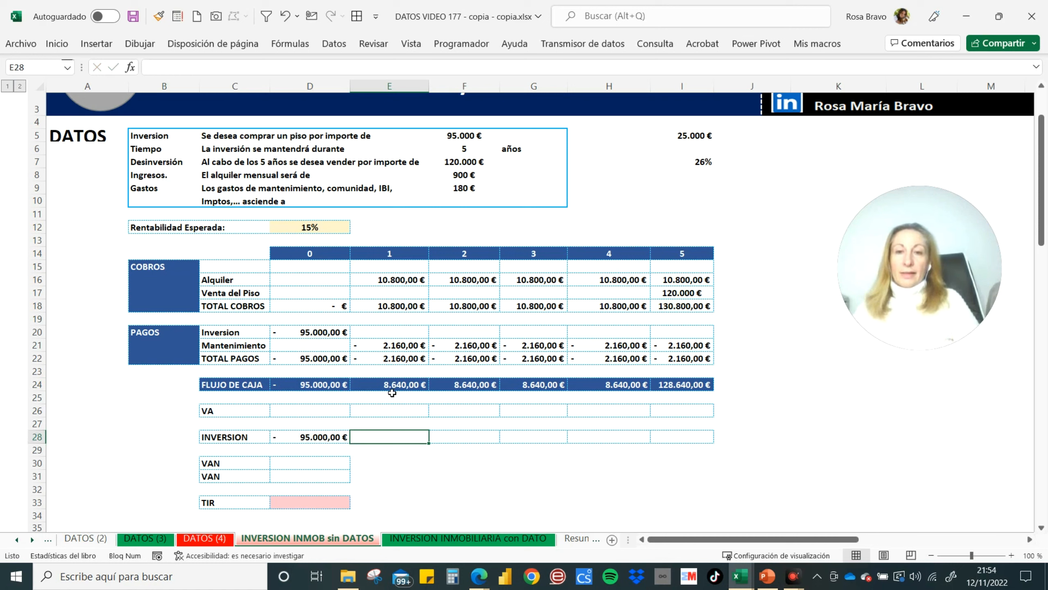
- Calculate the year 1 VA in E26 by discounting its cash flow at the expected return with +E24/(1+D12)^1
{"action": "left_click", "coordinate": [399, 411]}
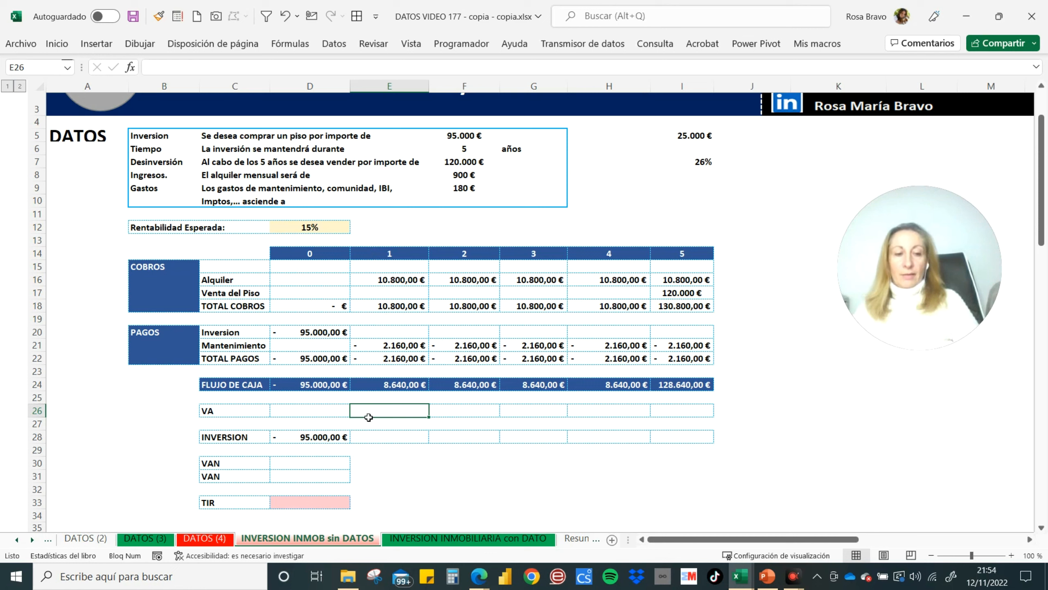
{"action": "type", "text": "+"}
{"action": "left_click", "coordinate": [380, 390]}
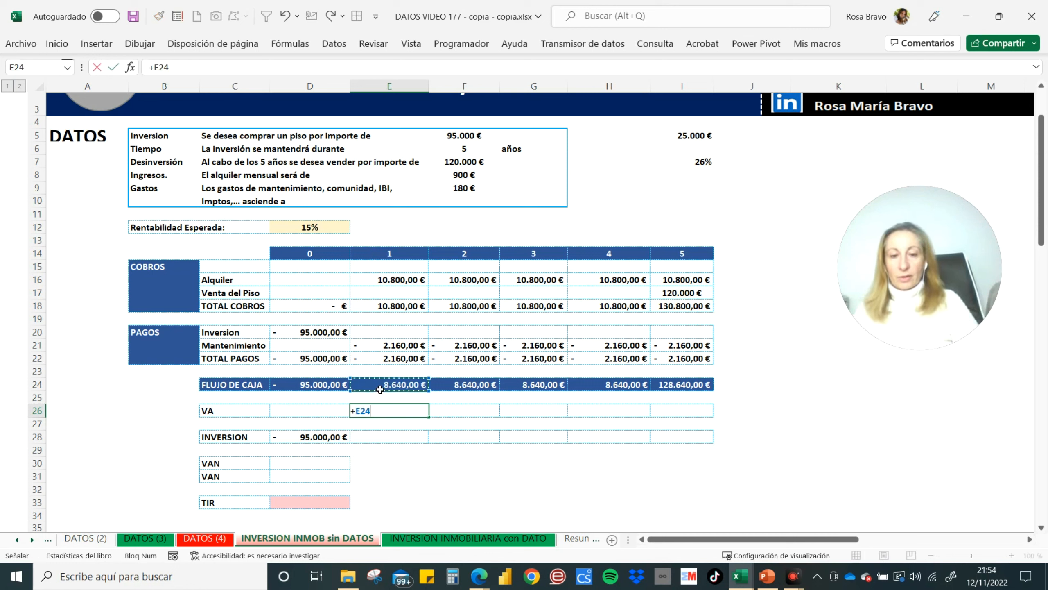
{"action": "type", "text": "/"}
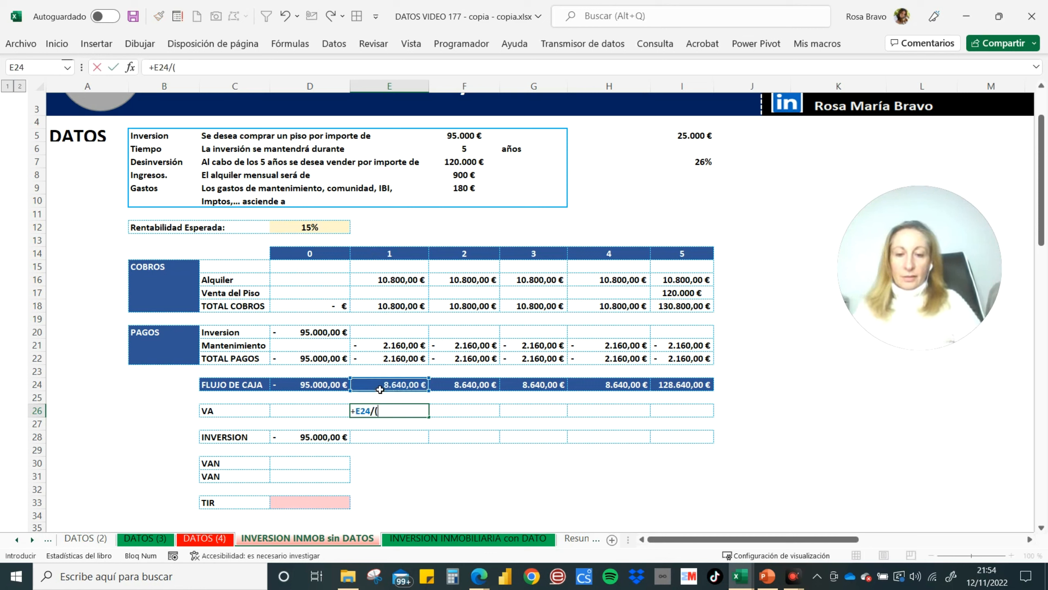
{"action": "type", "text": "(1+"}
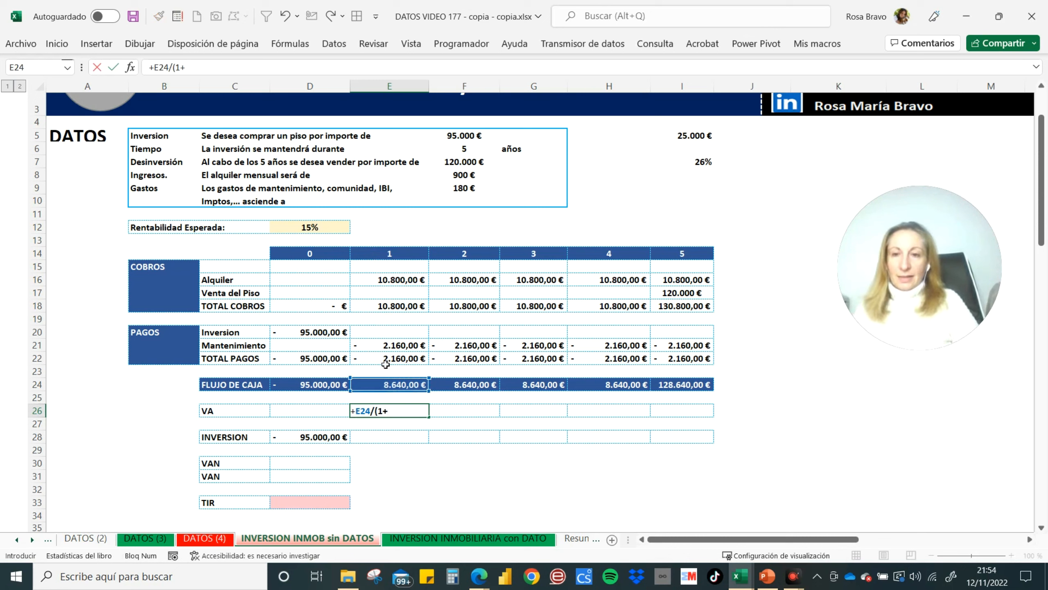
{"action": "left_click", "coordinate": [331, 229]}
{"action": "type", "text": ")"}
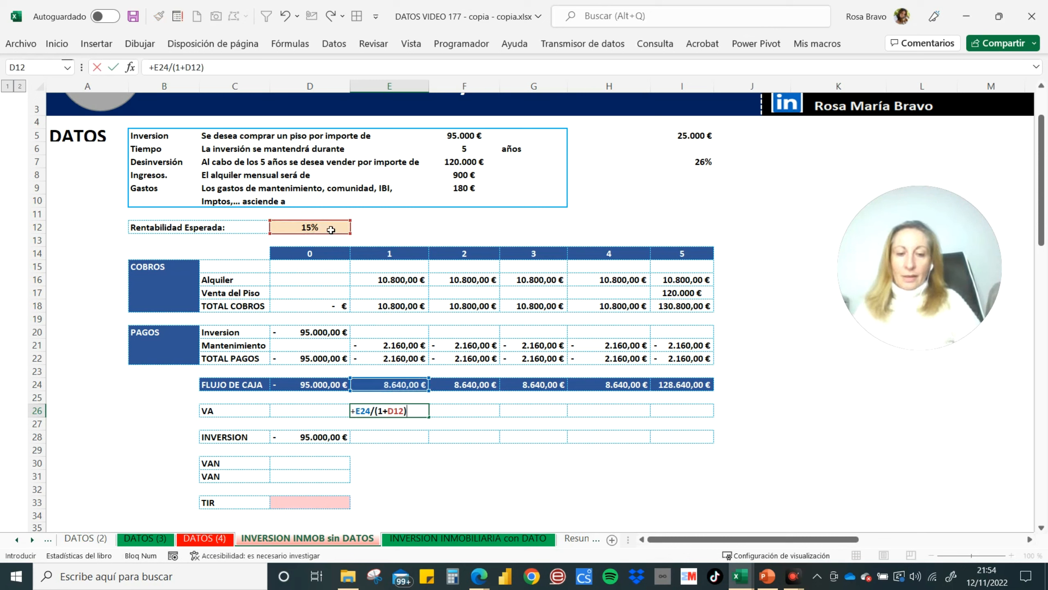
{"action": "type", "text": "^1"}
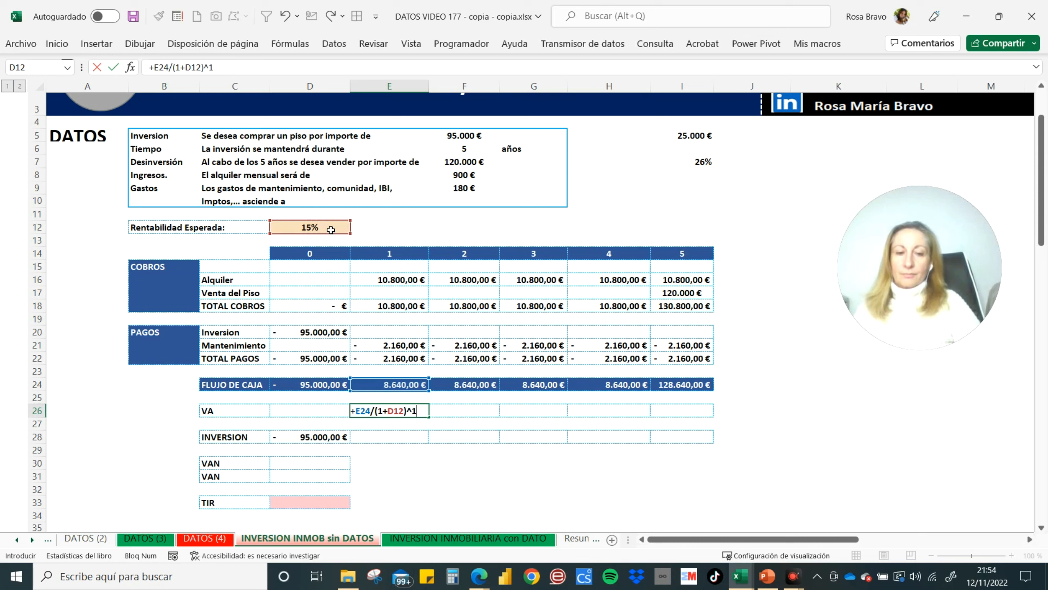
{"action": "key", "text": "Tab"}
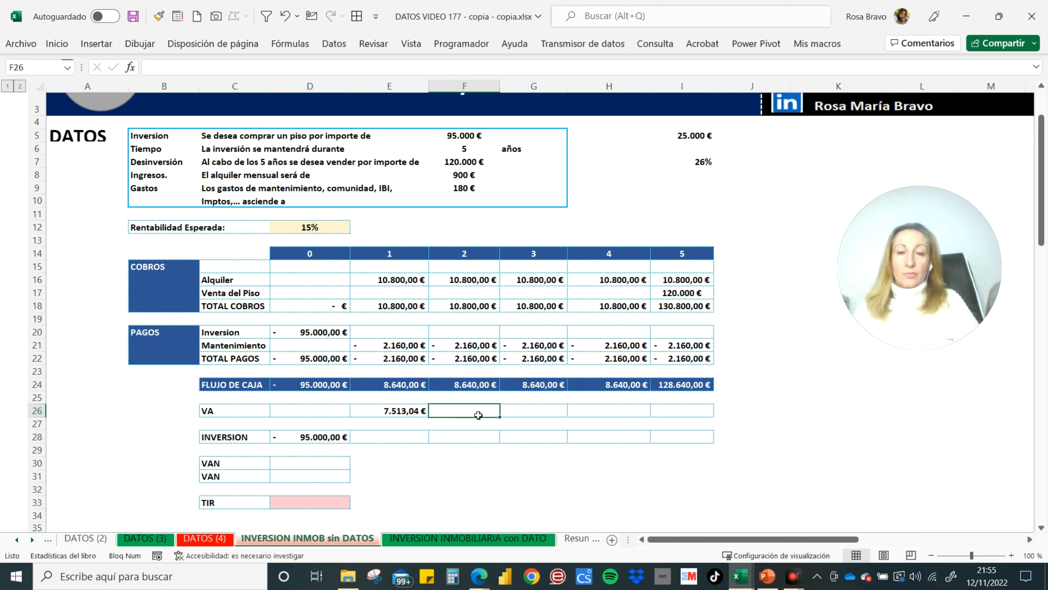
- Calculate the year 2 VA in F26 by discounting its cash flow over two periods with +F24/(1+D12)^2
{"action": "type", "text": "+"}
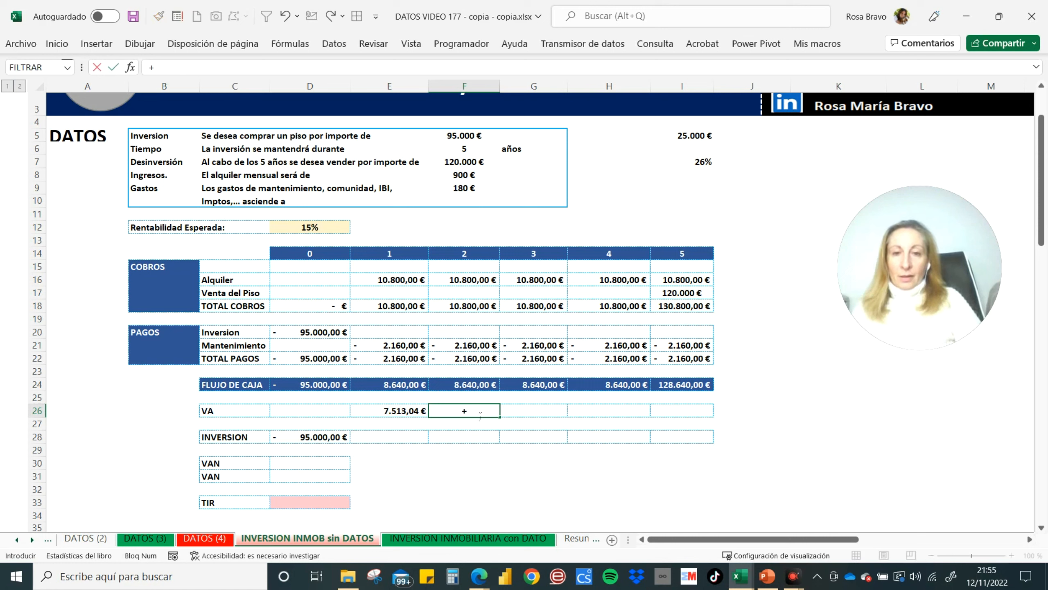
{"action": "left_click", "coordinate": [480, 386]}
{"action": "type", "text": "/(1+"}
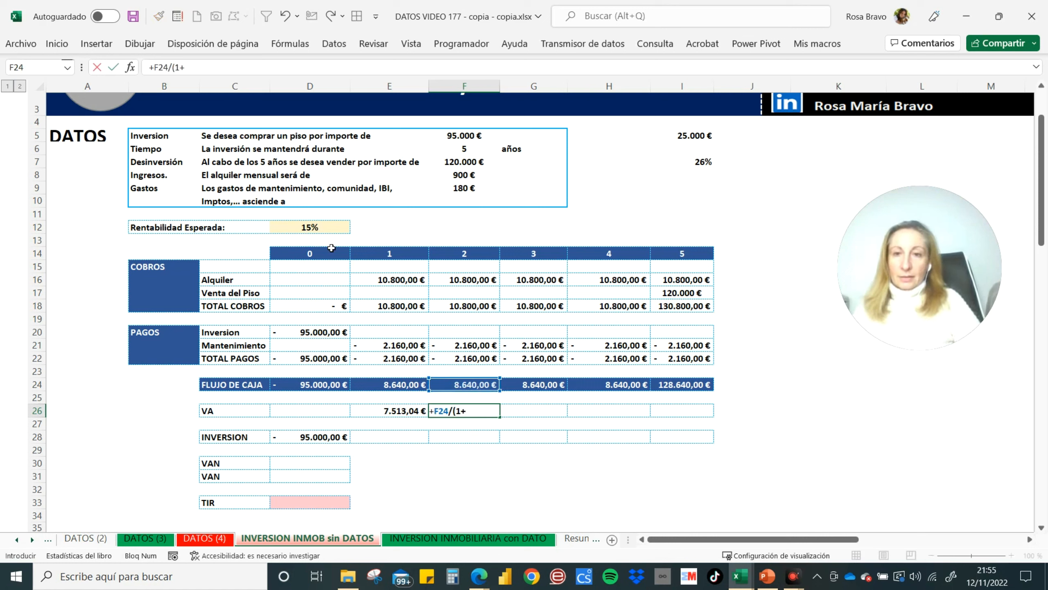
{"action": "left_click", "coordinate": [321, 231]}
{"action": "type", "text": ")"}
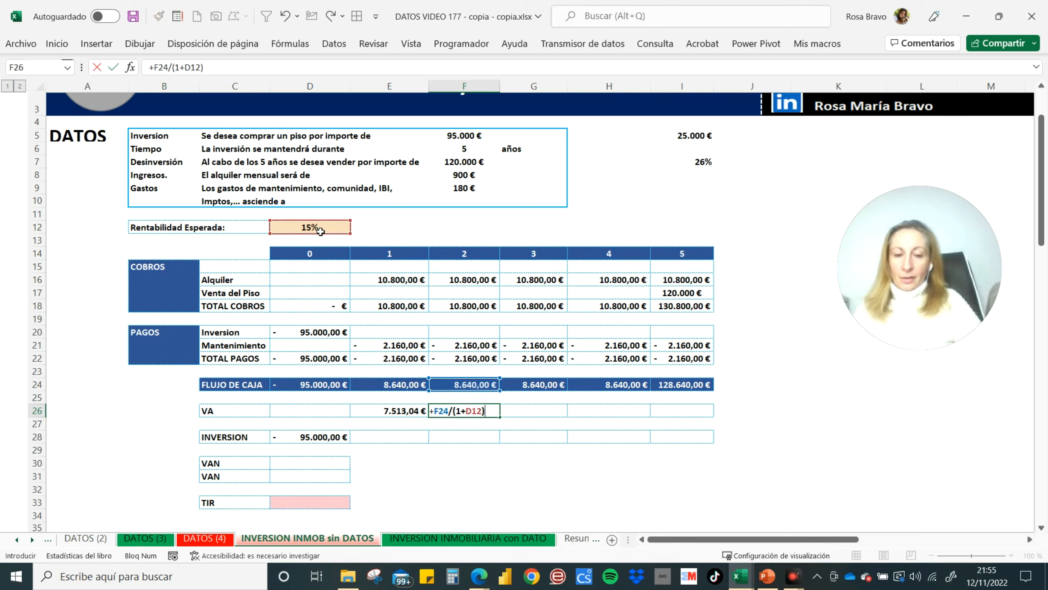
{"action": "type", "text": "^2"}
{"action": "key", "text": "Tab"}
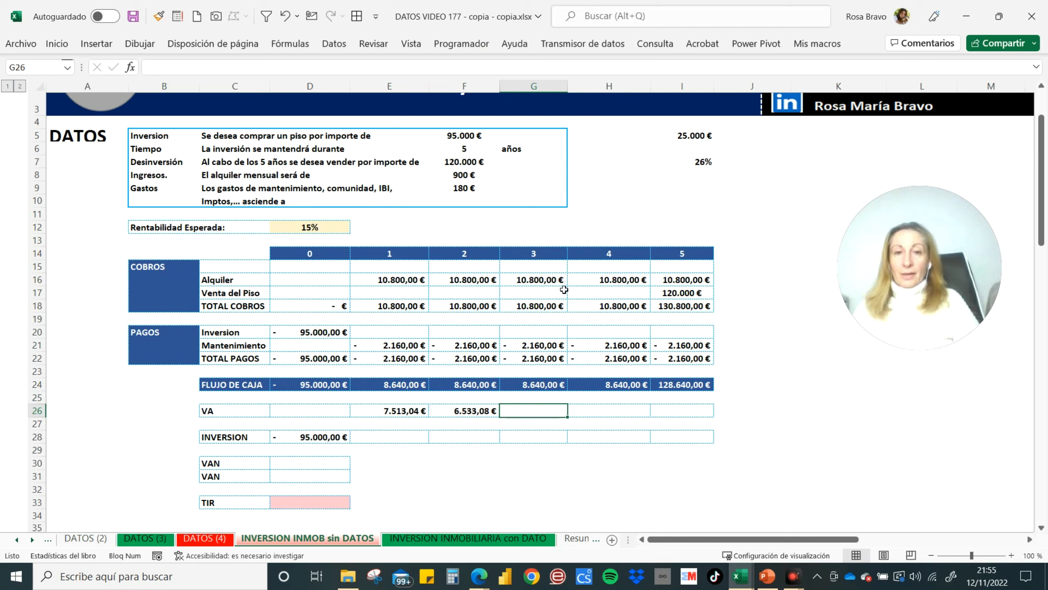
- Calculate the year 3 VA in G26 by discounting its cash flow over three periods with +G24/(1+D12)^3
{"action": "type", "text": "+"}
{"action": "left_click", "coordinate": [537, 388]}
{"action": "type", "text": "/(1+"}
{"action": "left_click", "coordinate": [318, 231]}
{"action": "type", "text": ")"}
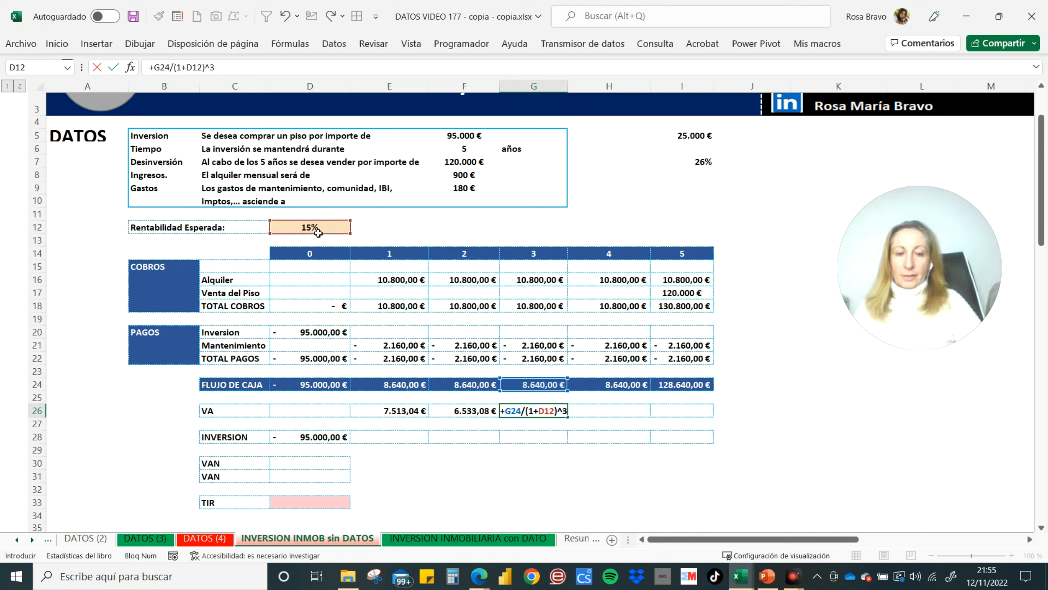
{"action": "type", "text": "^3"}
{"action": "key", "text": "Tab"}
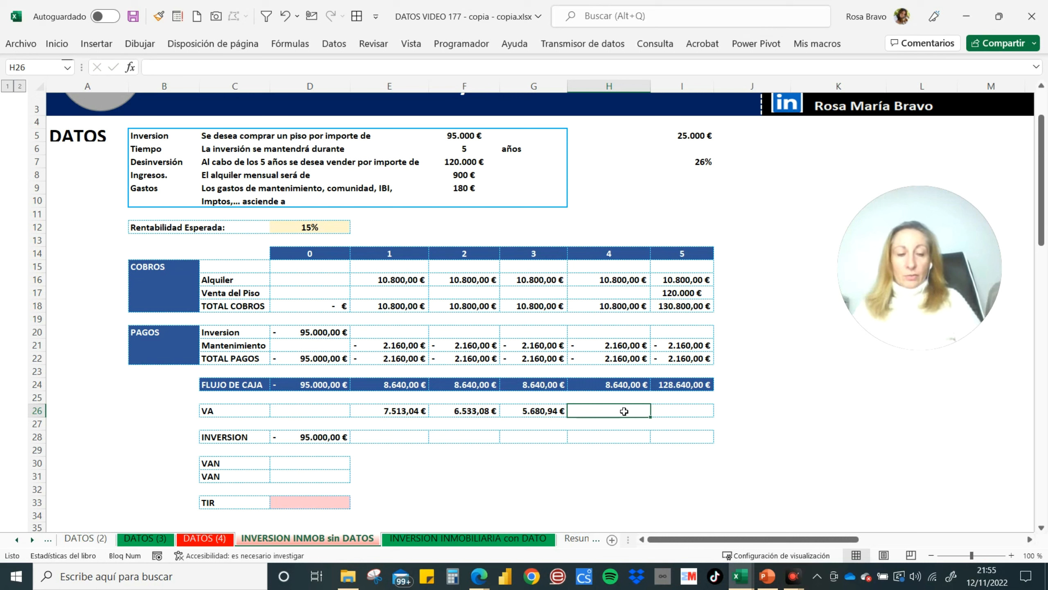
- Calculate the year 4 VA in H26 by discounting its cash flow over four periods with +H24/(1+D12)^4
{"action": "type", "text": "+"}
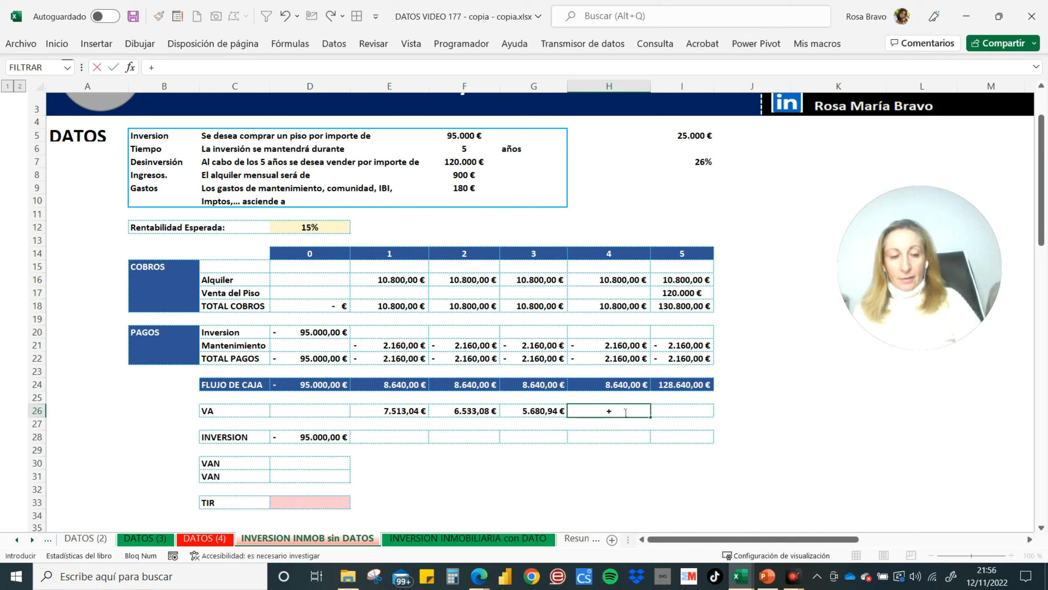
{"action": "left_click", "coordinate": [618, 388]}
{"action": "type", "text": "/(1+"}
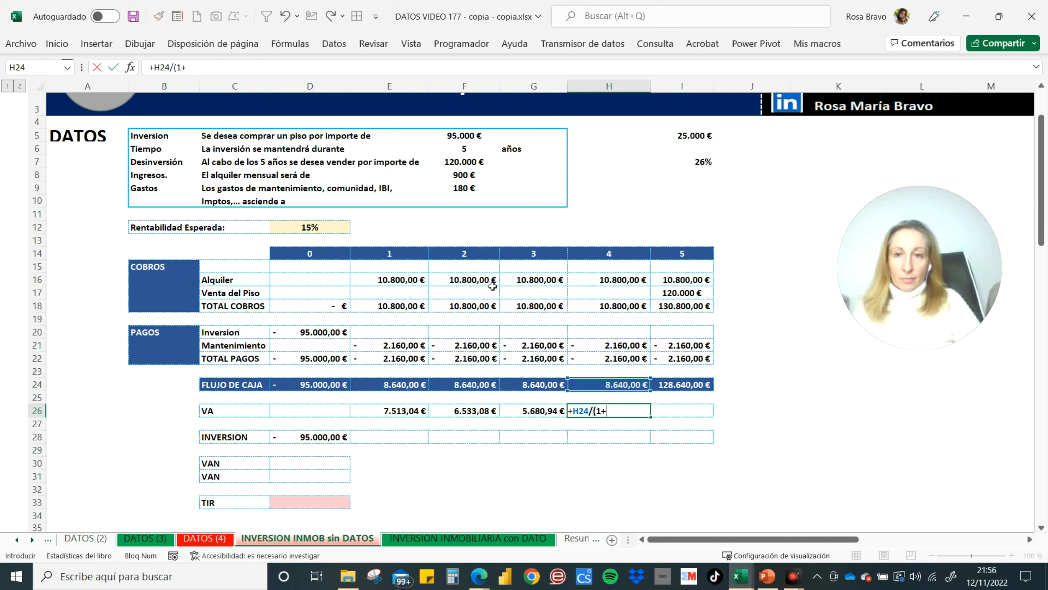
{"action": "left_click", "coordinate": [325, 228]}
{"action": "type", "text": ")^"}
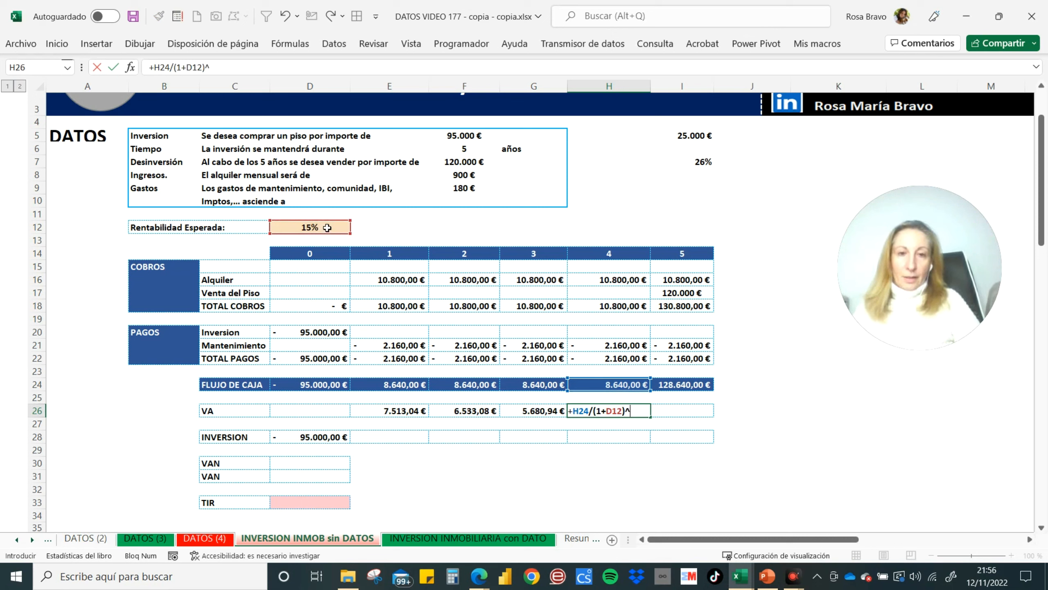
{"action": "type", "text": "4"}
{"action": "key", "text": "Tab"}
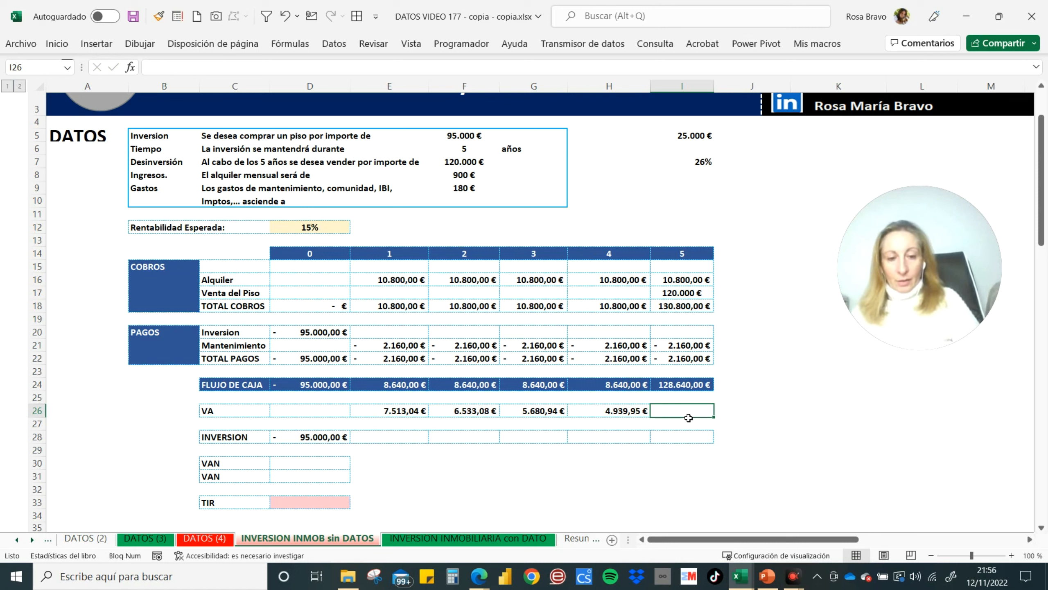
- Calculate the year 5 VA in I26 by discounting its cash flow over five periods with +I24/(1+D12)^5
{"action": "type", "text": "ç"}
{"action": "type", "text": "+"}
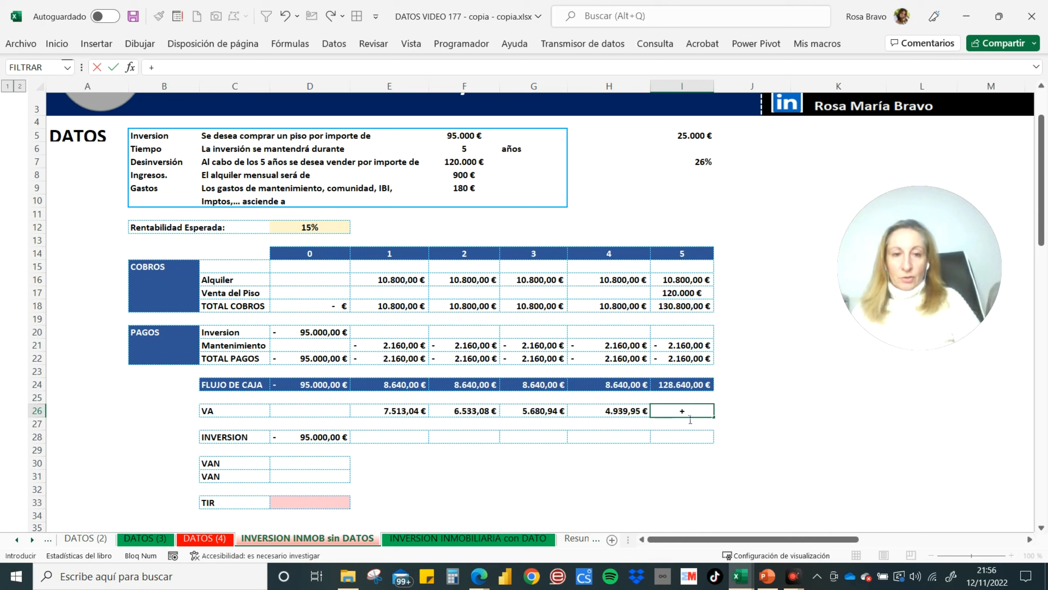
{"action": "left_click", "coordinate": [684, 386]}
{"action": "type", "text": "/("}
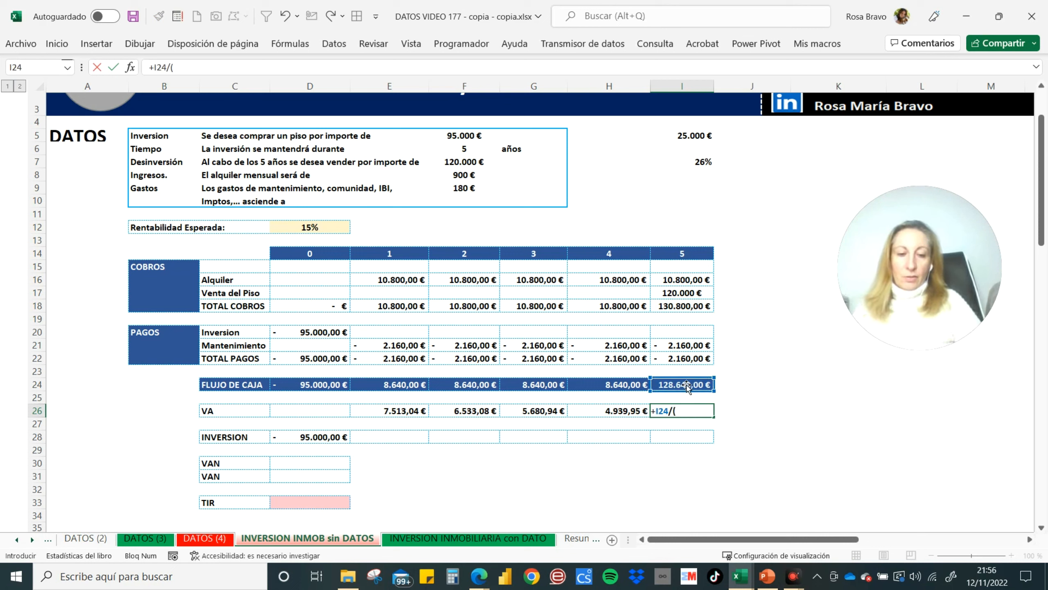
{"action": "type", "text": "1+"}
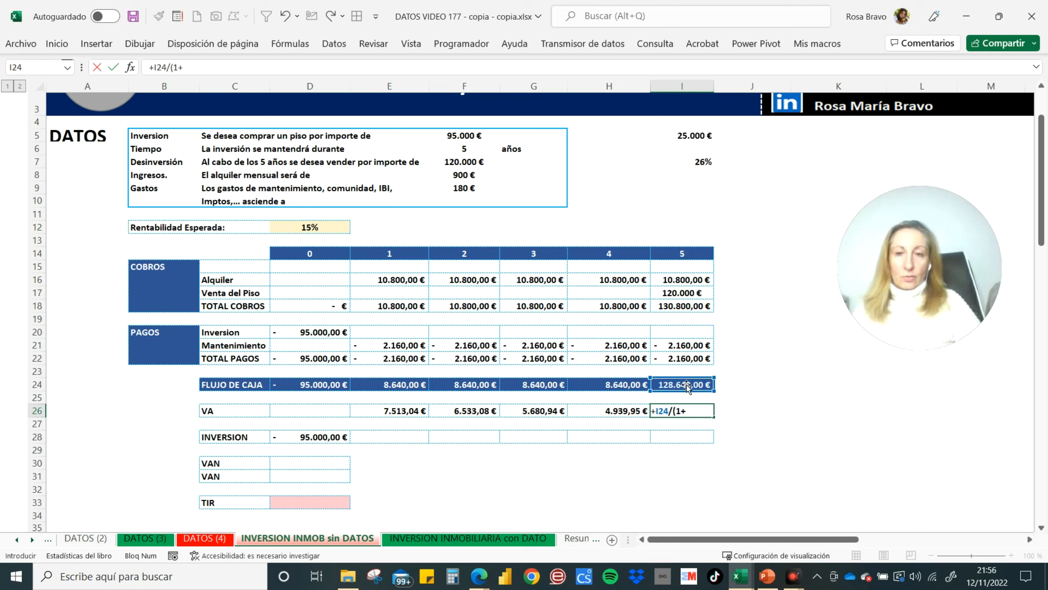
{"action": "left_click", "coordinate": [318, 229]}
{"action": "type", "text": ")"}
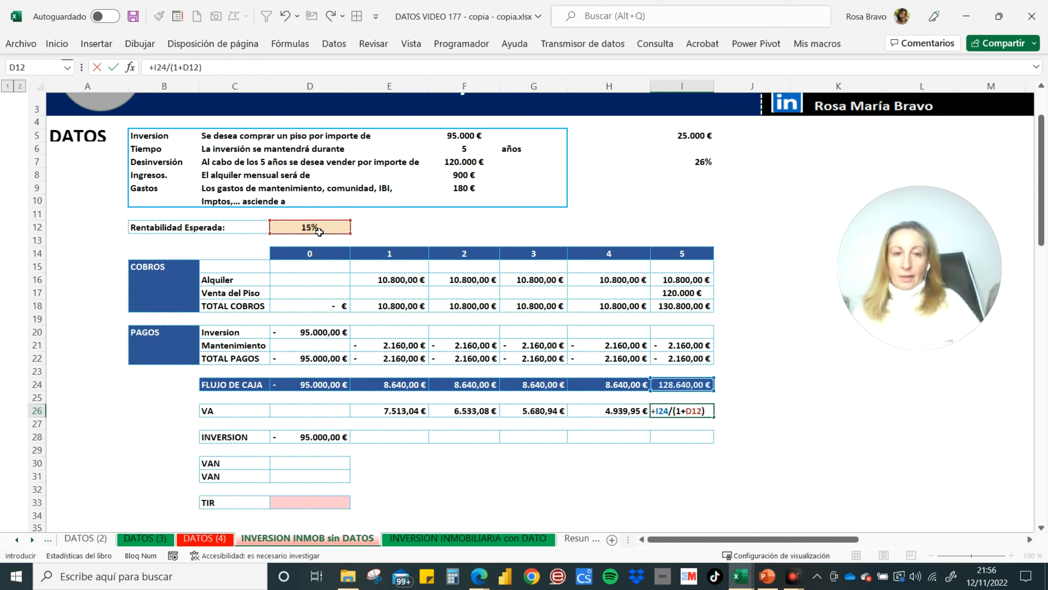
{"action": "type", "text": "^5"}
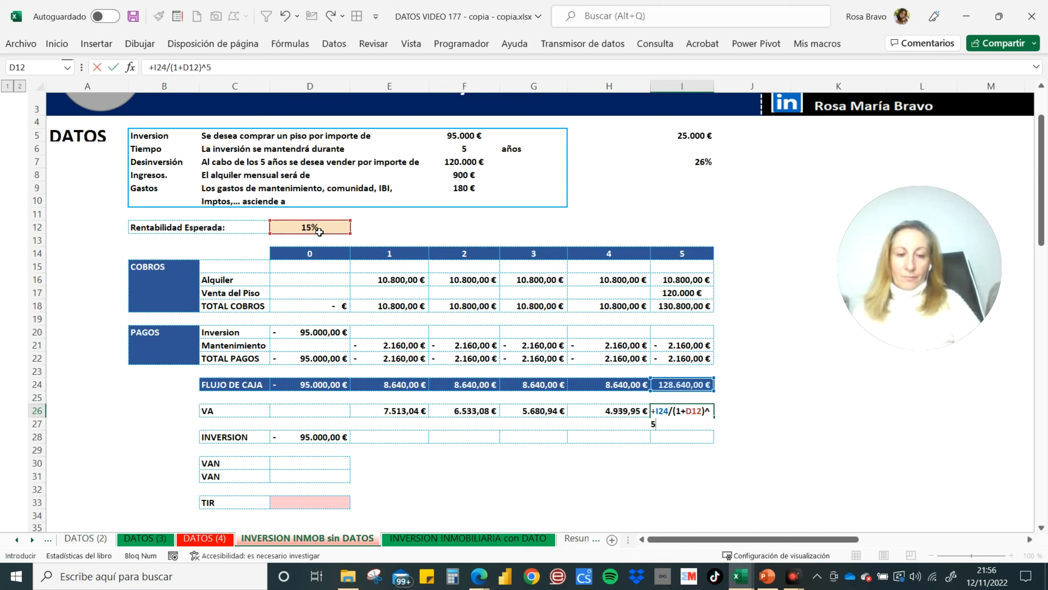
{"action": "key", "text": "Tab"}
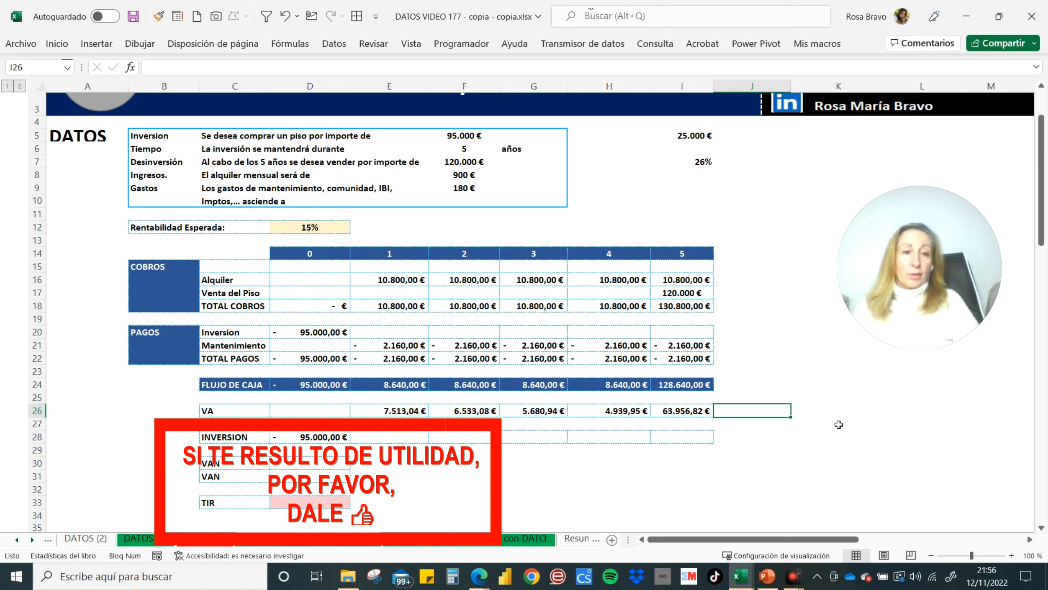
- Check the year 5 VA by compounding it forward in spare cell K24 with +I26*(1+D12)^5, and clear that cell
{"action": "left_click", "coordinate": [828, 411]}
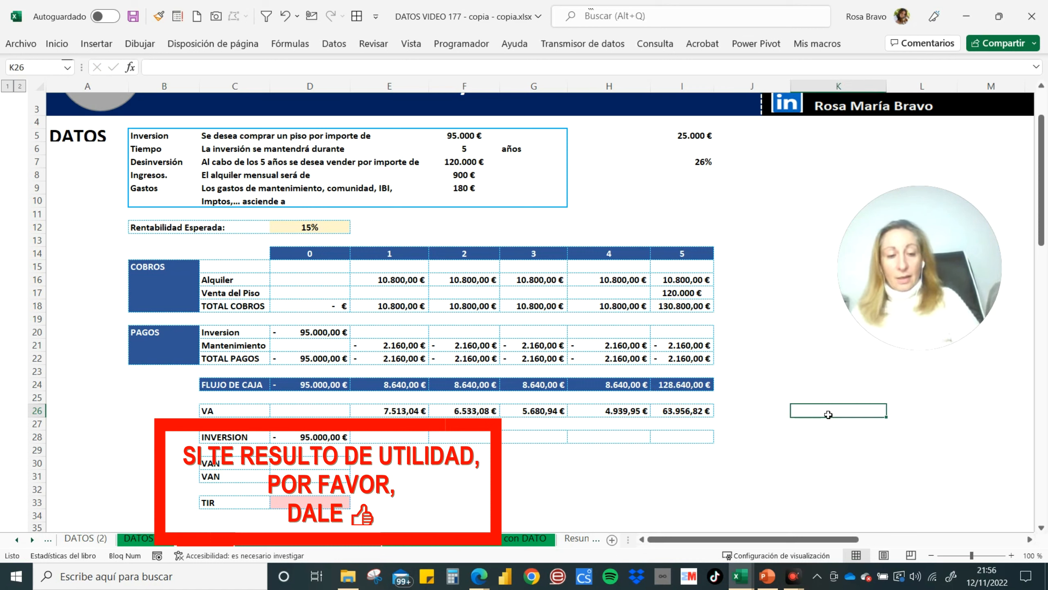
{"action": "type", "text": "+"}
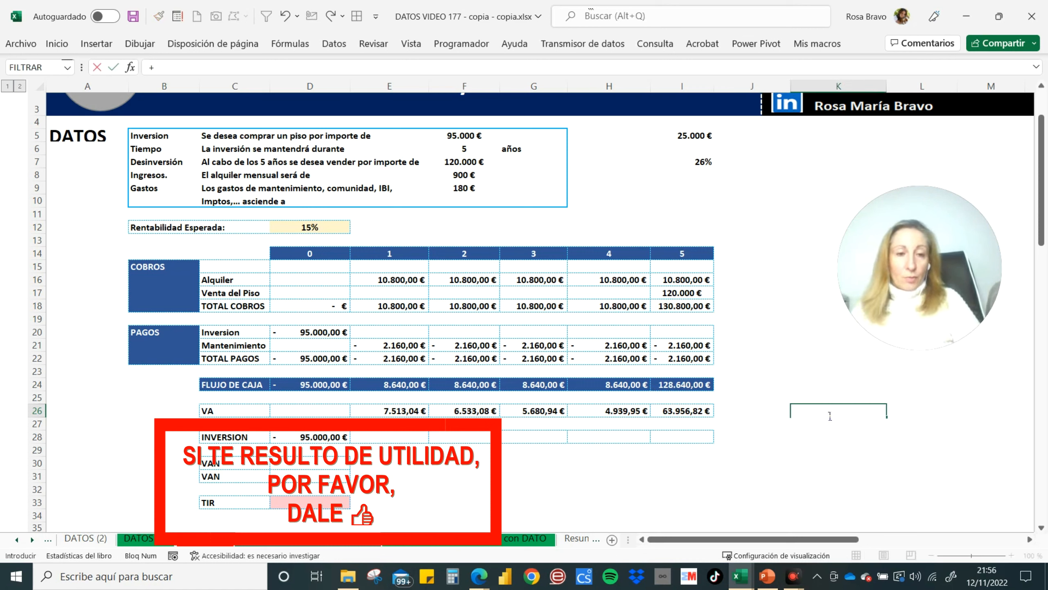
{"action": "left_click", "coordinate": [796, 386]}
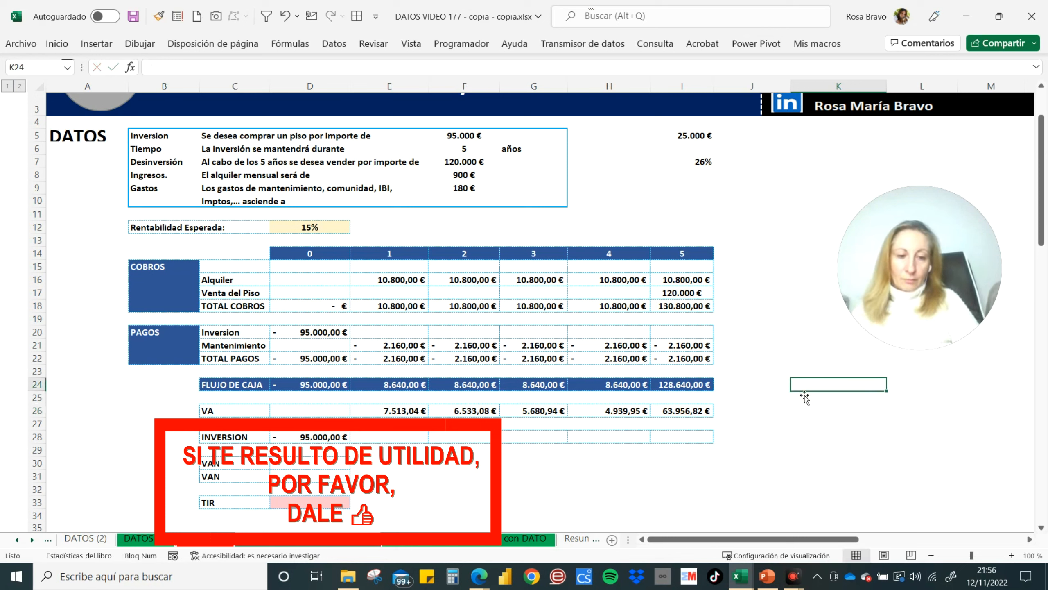
{"action": "left_click", "coordinate": [689, 410]}
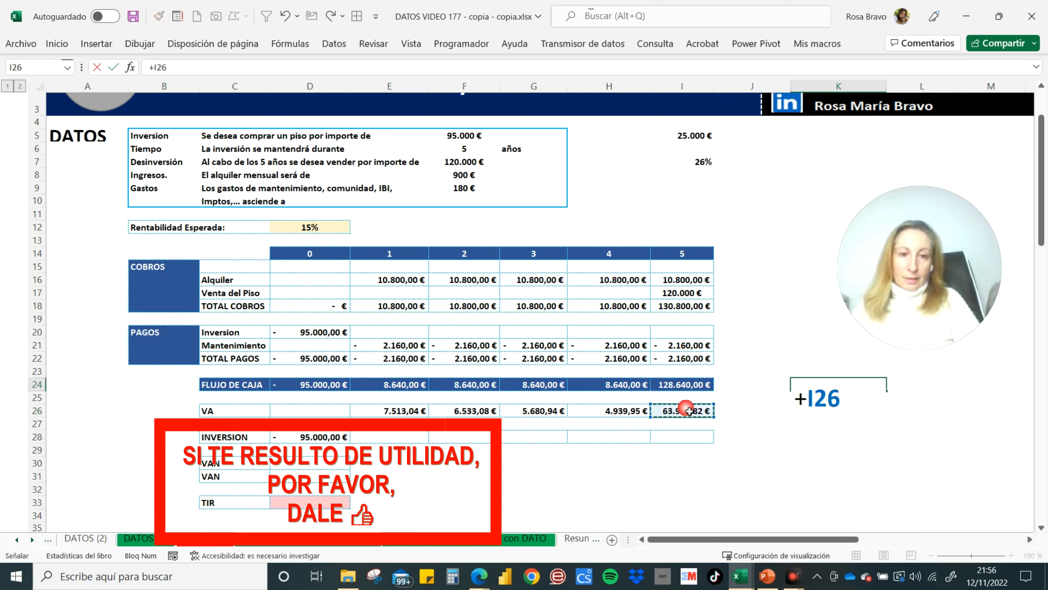
{"action": "type", "text": "*(1+"}
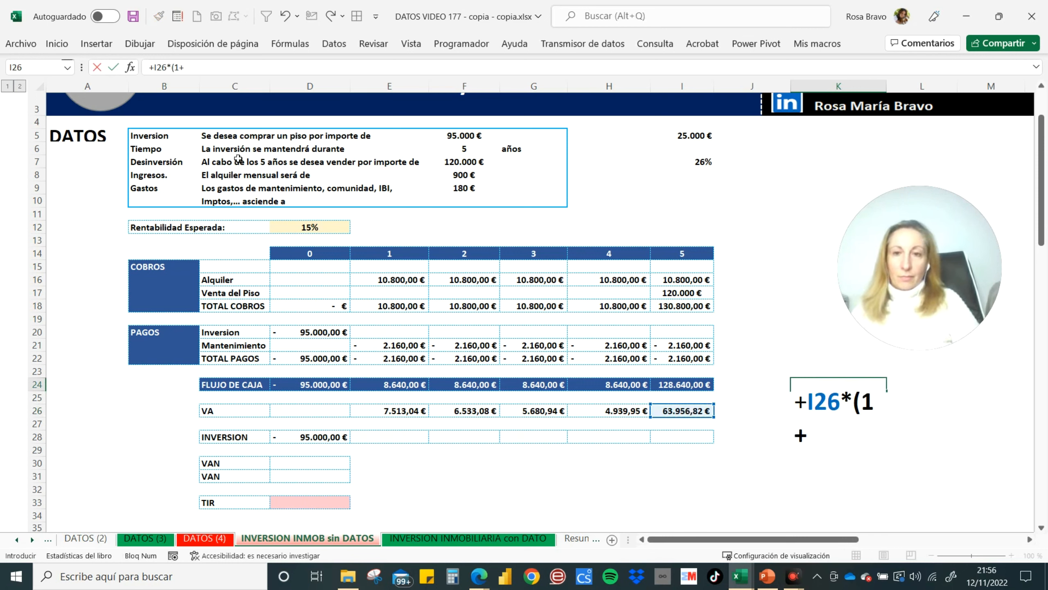
{"action": "left_click", "coordinate": [321, 227]}
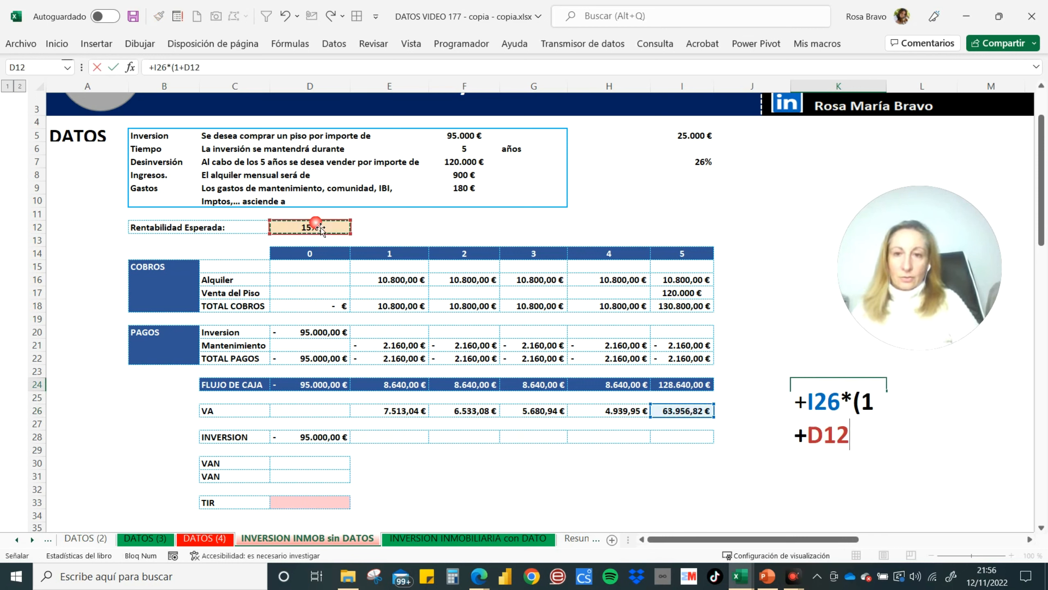
{"action": "type", "text": ")^5"}
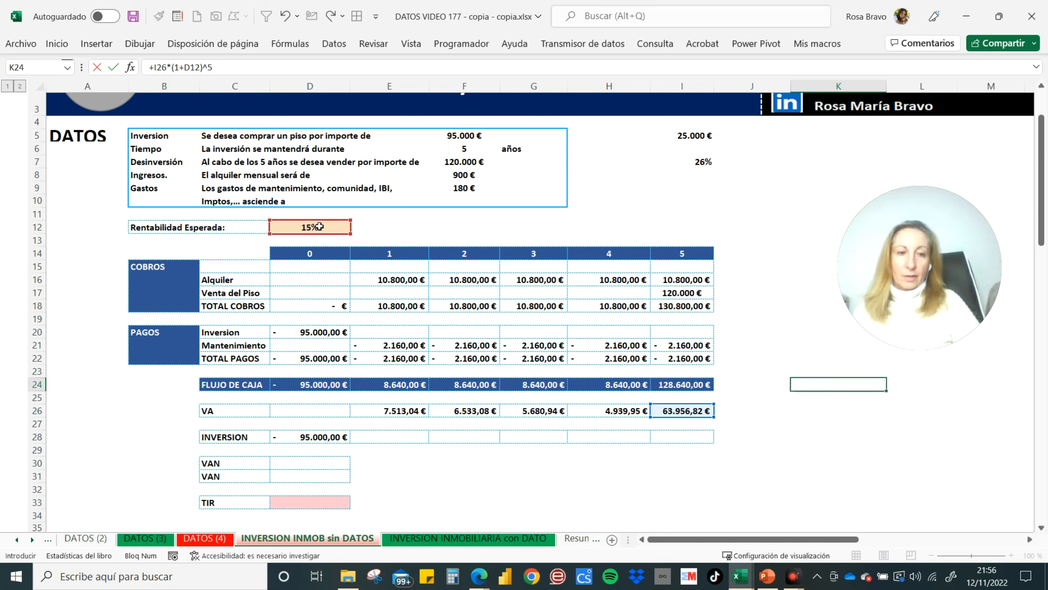
{"action": "key", "text": "Return"}
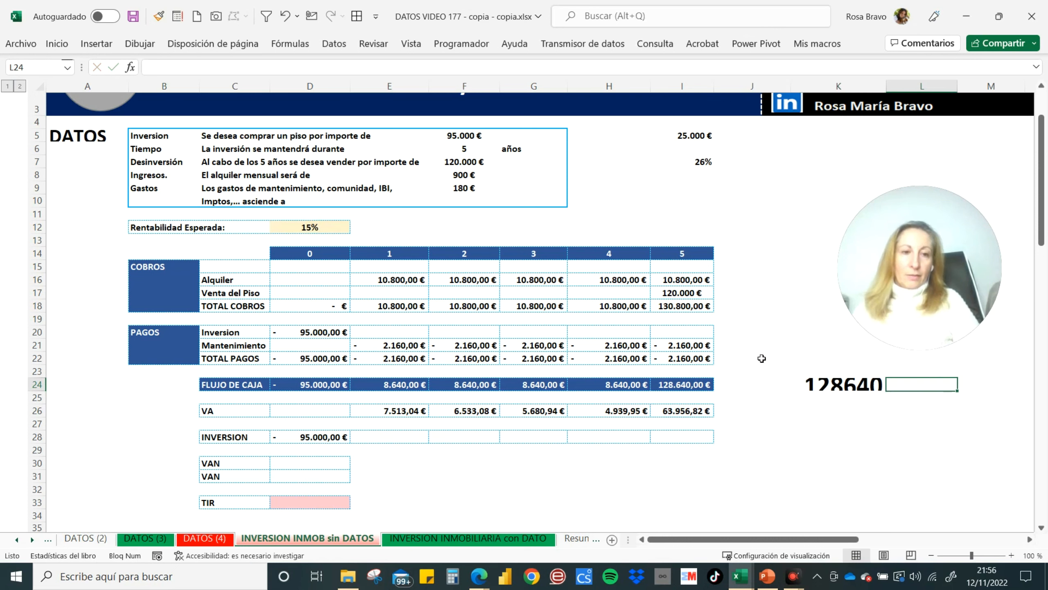
{"action": "left_click", "coordinate": [837, 389]}
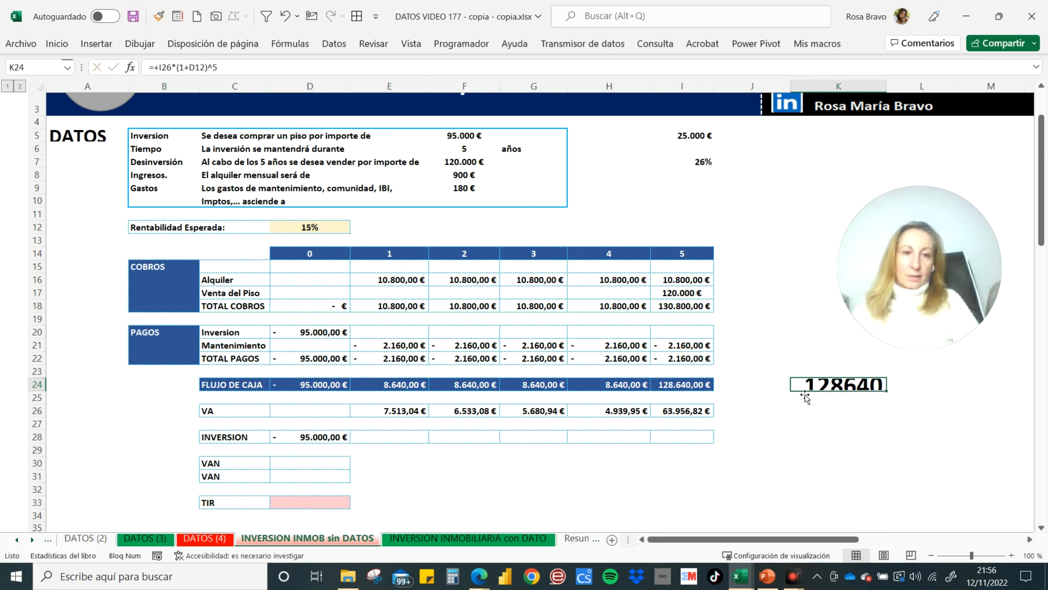
{"action": "key", "text": "Delete"}
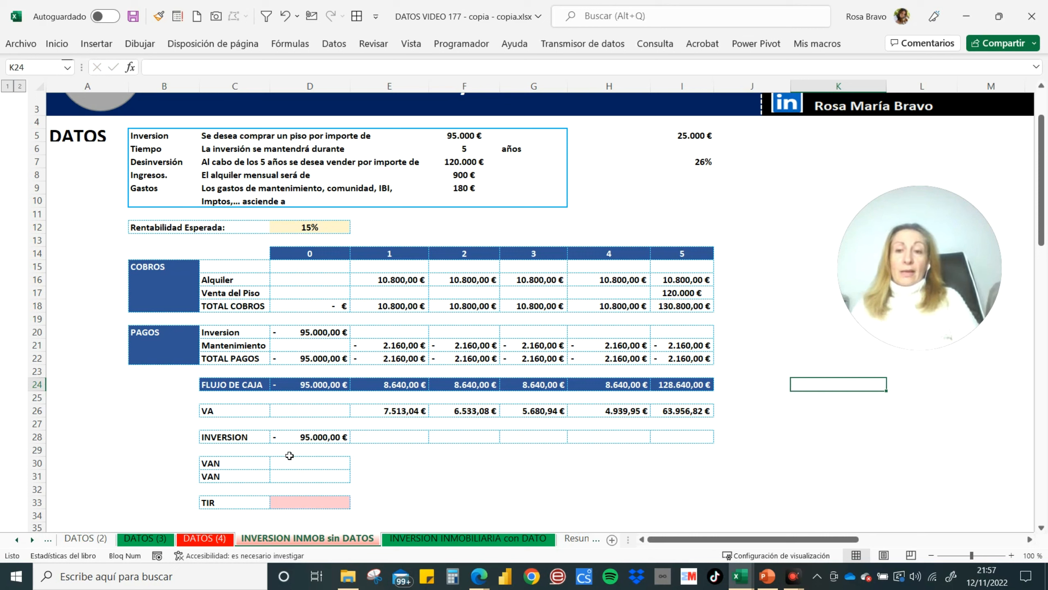
- Select the year 1 to 5 present values in E26:I26 to review them together
{"action": "left_click", "coordinate": [388, 413]}
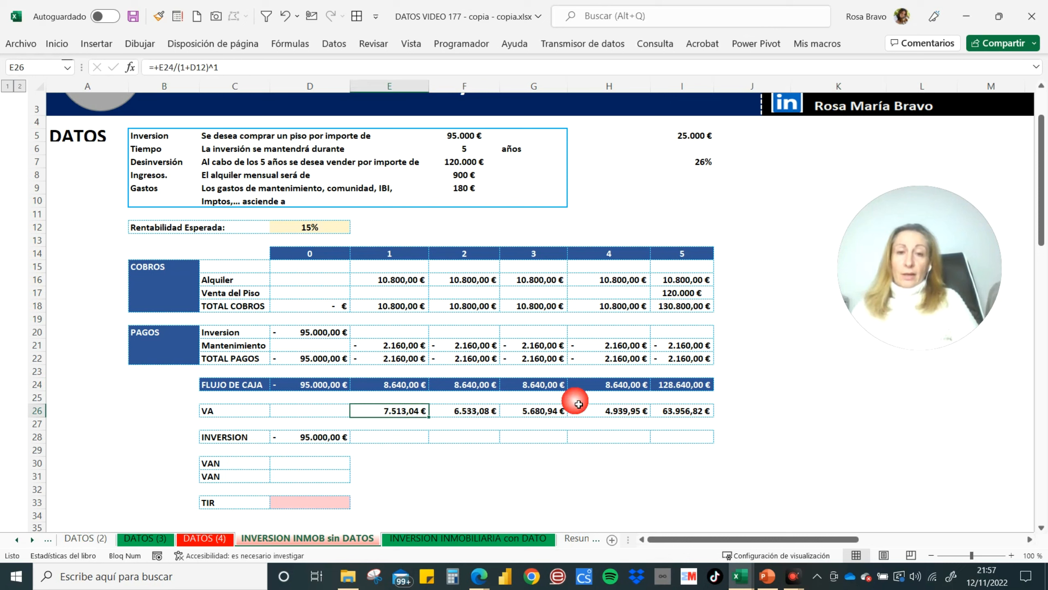
{"action": "left_click", "coordinate": [668, 416], "text": "shift"}
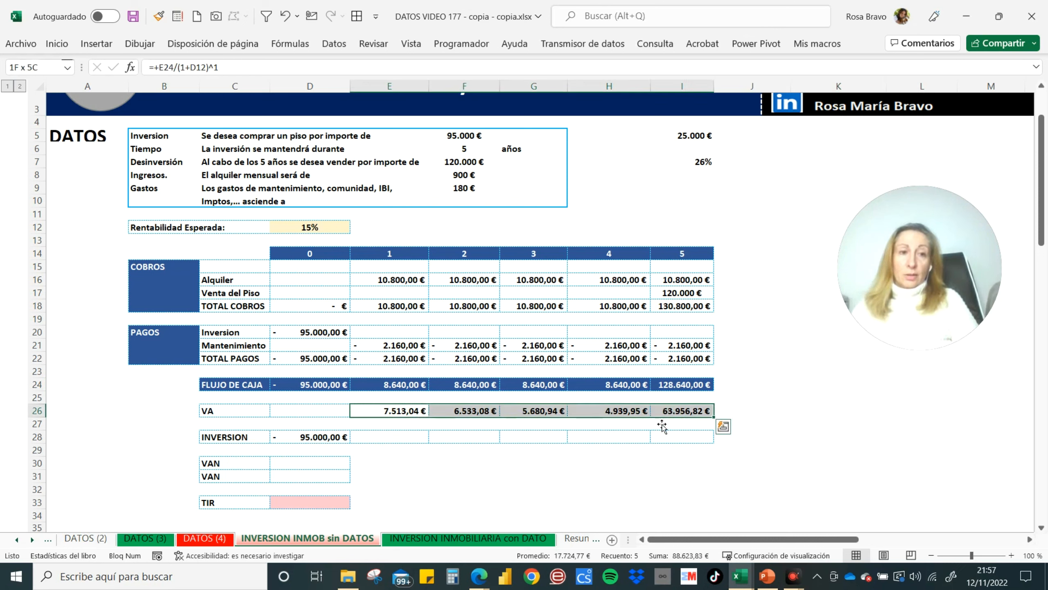
- Calculate the first VAN in D30 by adding the present values and the initial investment with =suma(E26:I26)+D28
{"action": "left_click", "coordinate": [323, 439]}
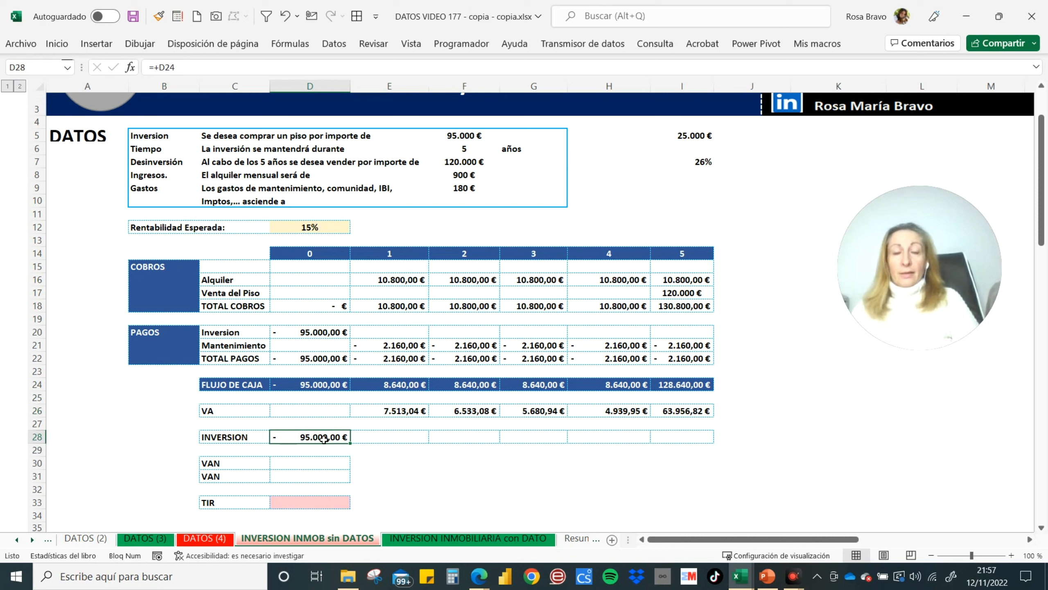
{"action": "left_click", "coordinate": [390, 411]}
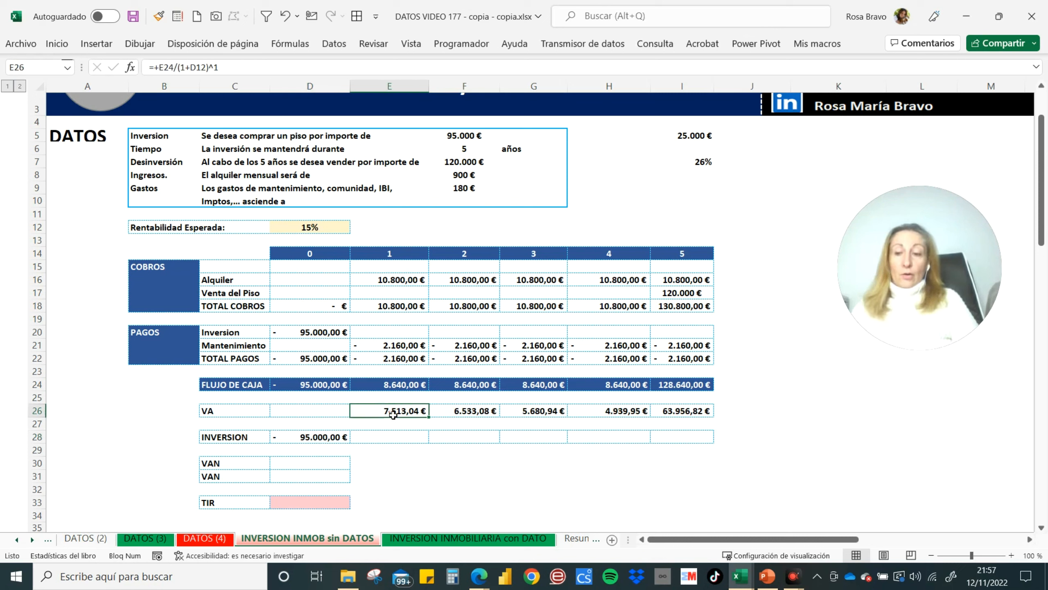
{"action": "left_click", "coordinate": [669, 415], "text": "shift"}
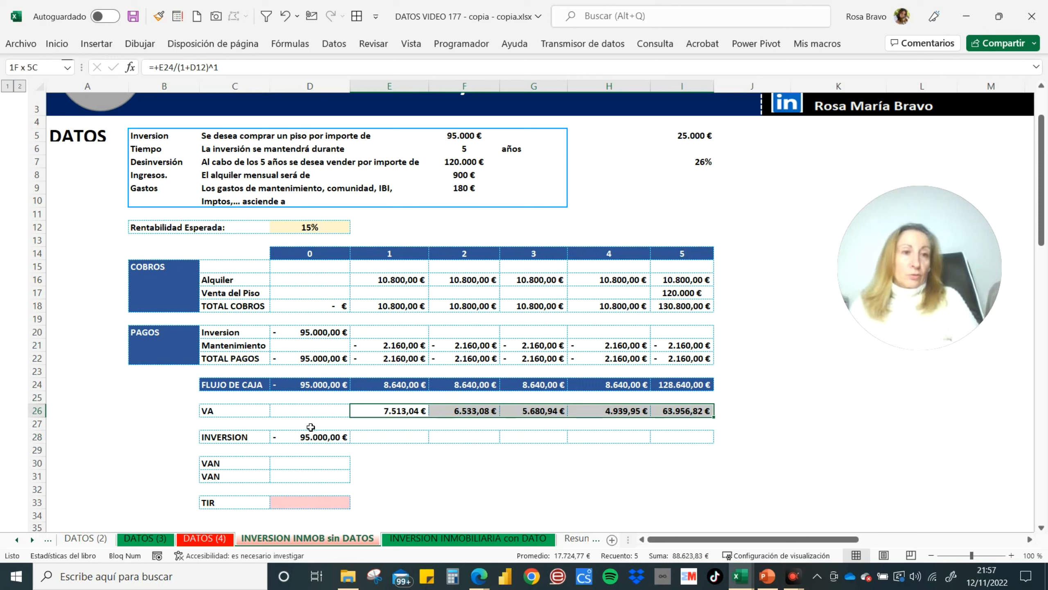
{"action": "left_click", "coordinate": [304, 464]}
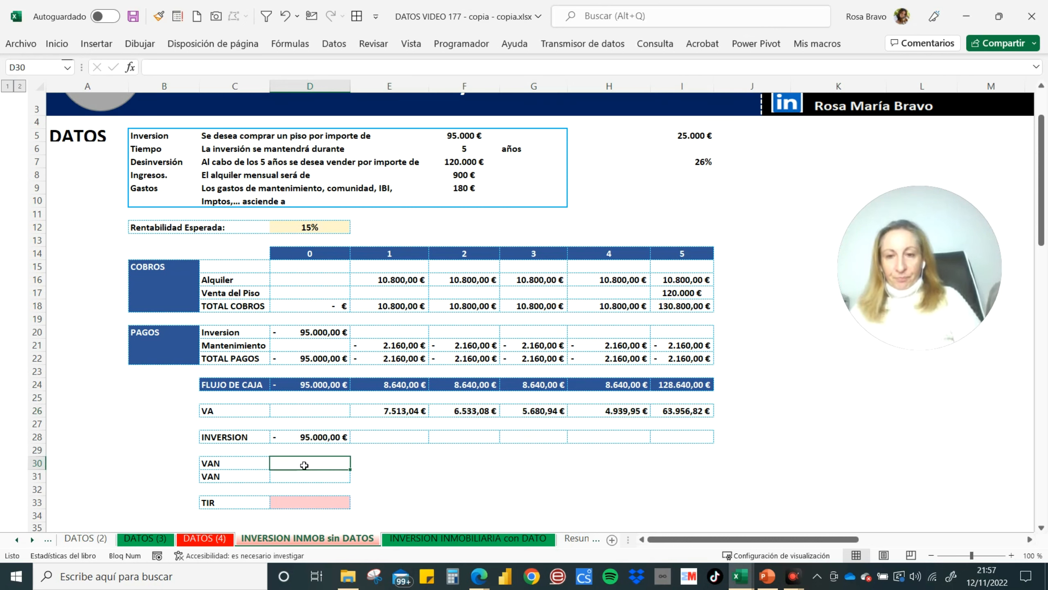
{"action": "type", "text": "=suma("}
{"action": "left_click_drag", "start_coordinate": [386, 412], "coordinate": [681, 412]}
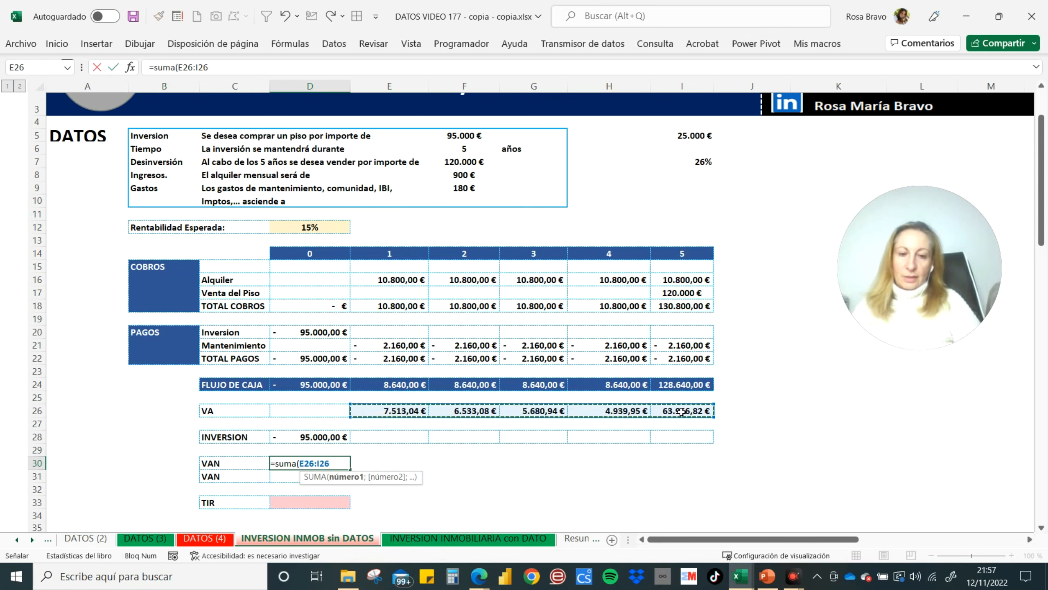
{"action": "type", "text": ")+"}
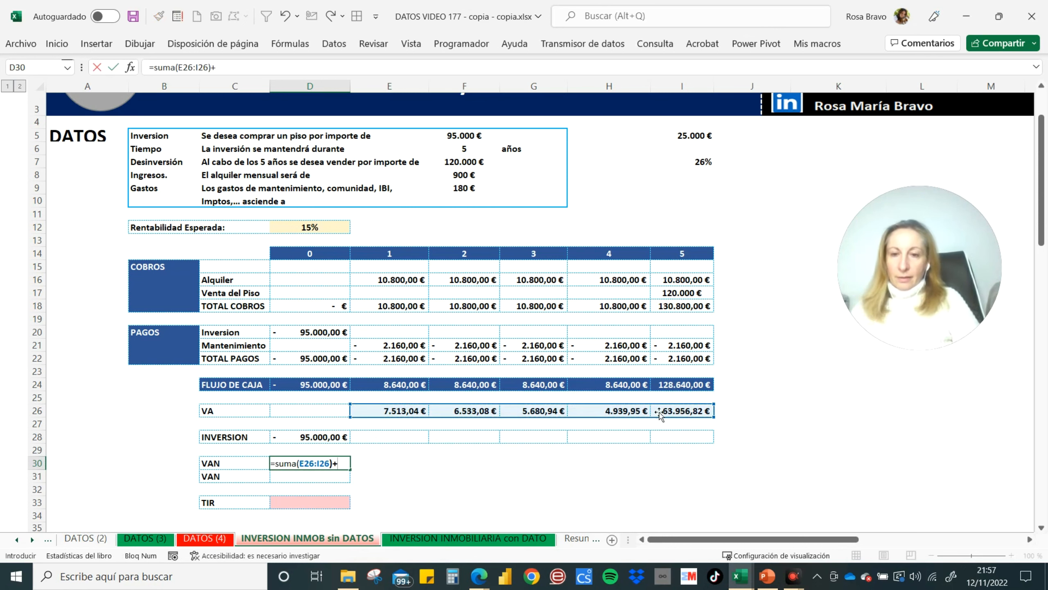
{"action": "left_click", "coordinate": [336, 438]}
{"action": "key", "text": "Tab"}
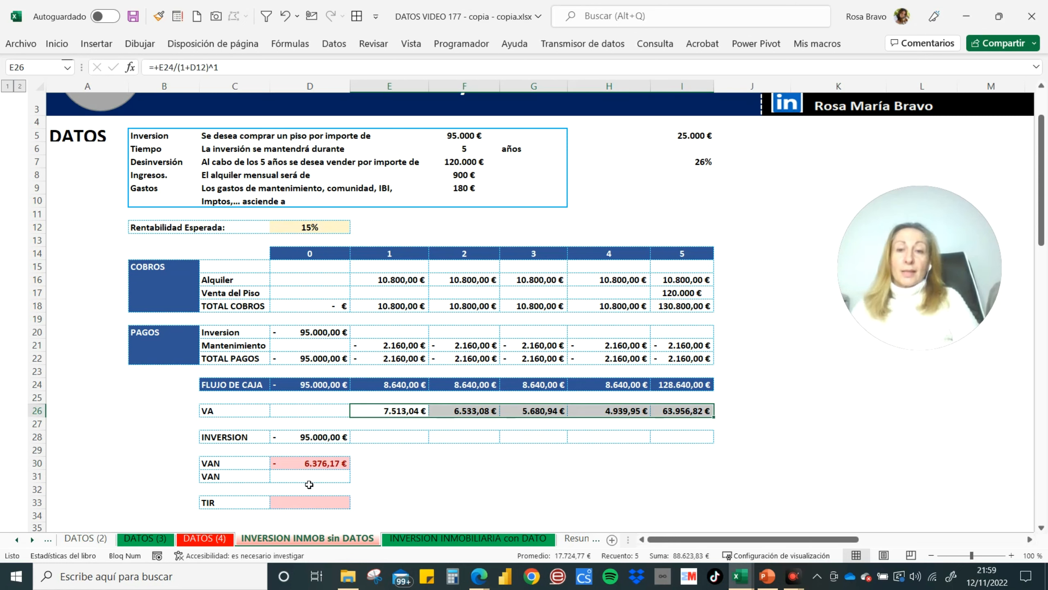
- Calculate the second VAN in D31 directly from the cash flows with =VNA(D12;E24:I24)+D24
{"action": "left_click", "coordinate": [308, 478]}
{"action": "type", "text": "="}
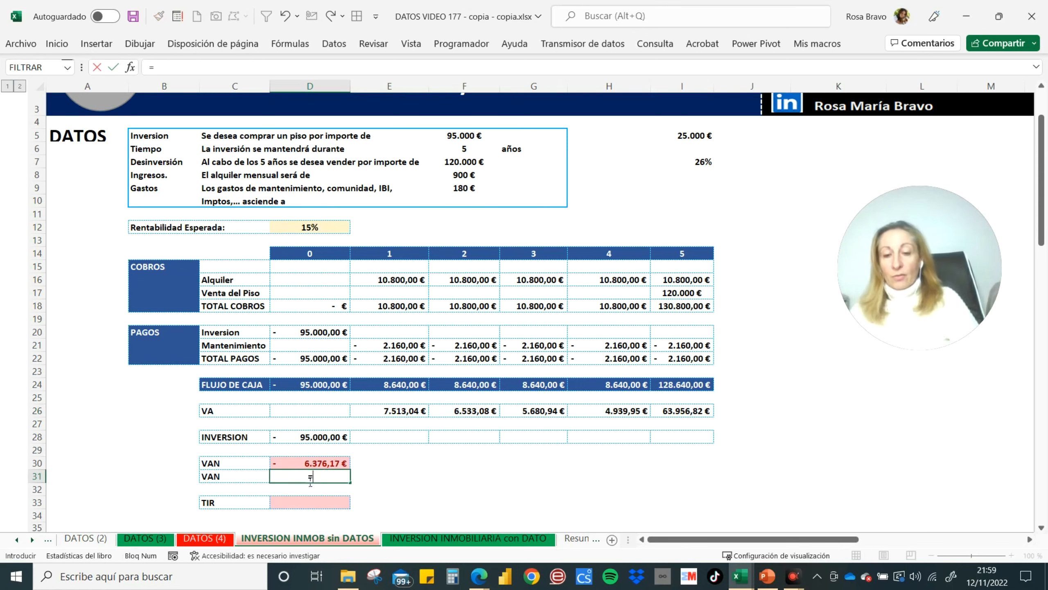
{"action": "type", "text": "VNA("}
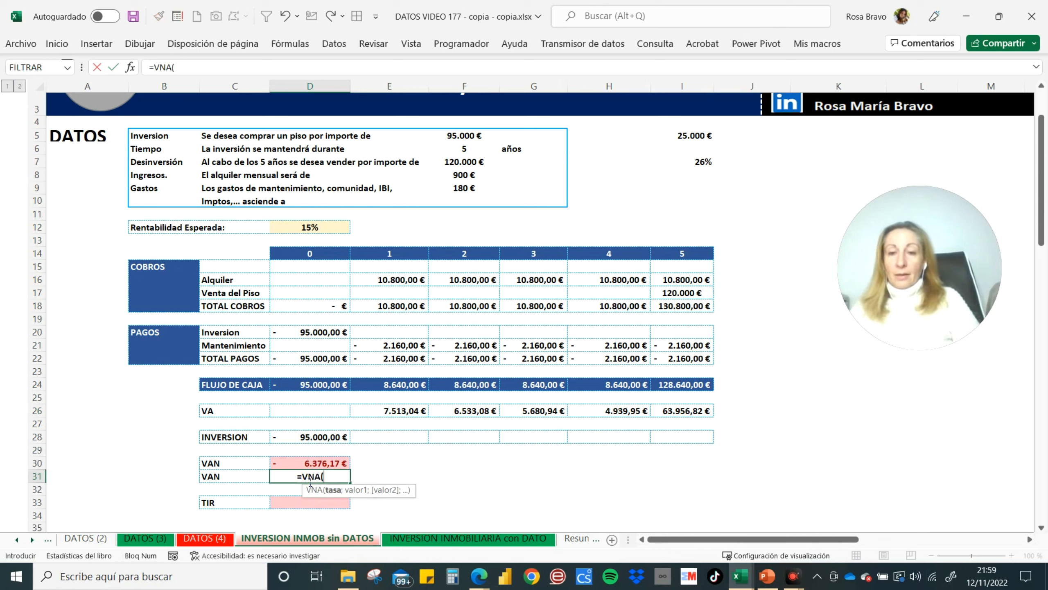
{"action": "left_click", "coordinate": [288, 232]}
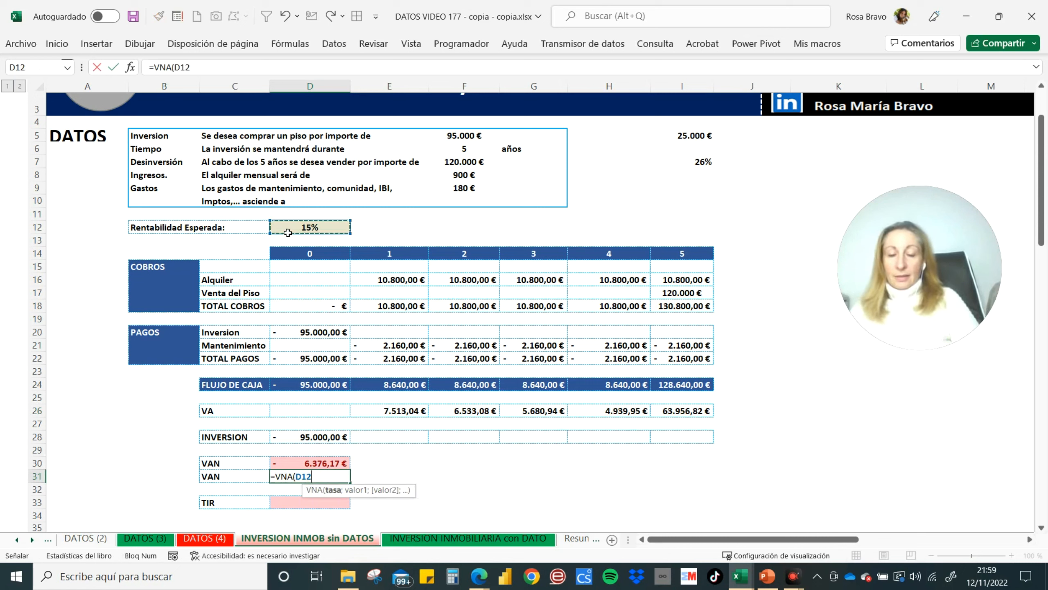
{"action": "type", "text": ";"}
{"action": "left_click_drag", "start_coordinate": [400, 387], "coordinate": [672, 389]}
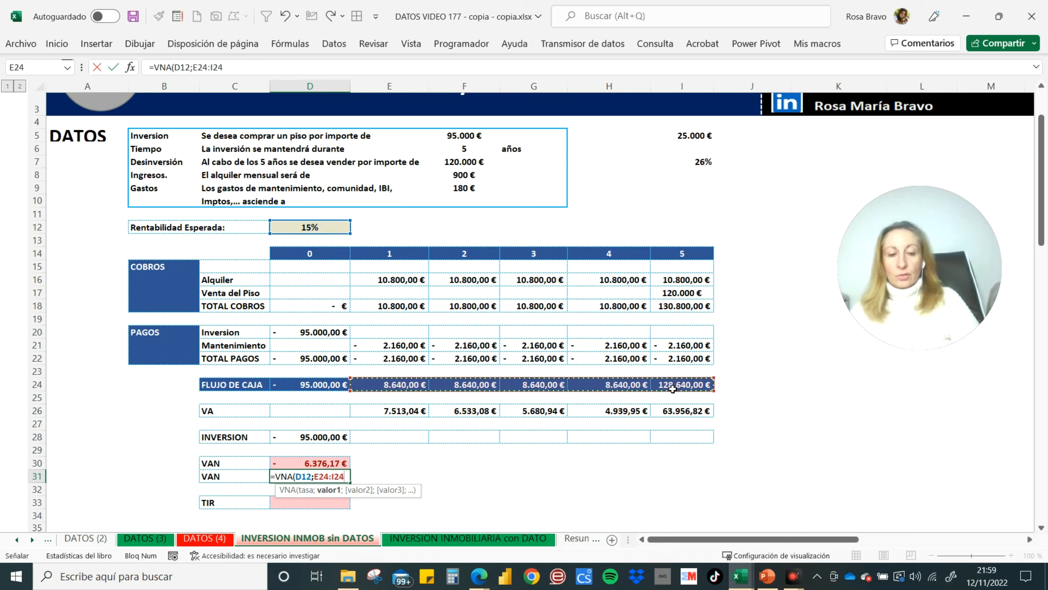
{"action": "type", "text": ")"}
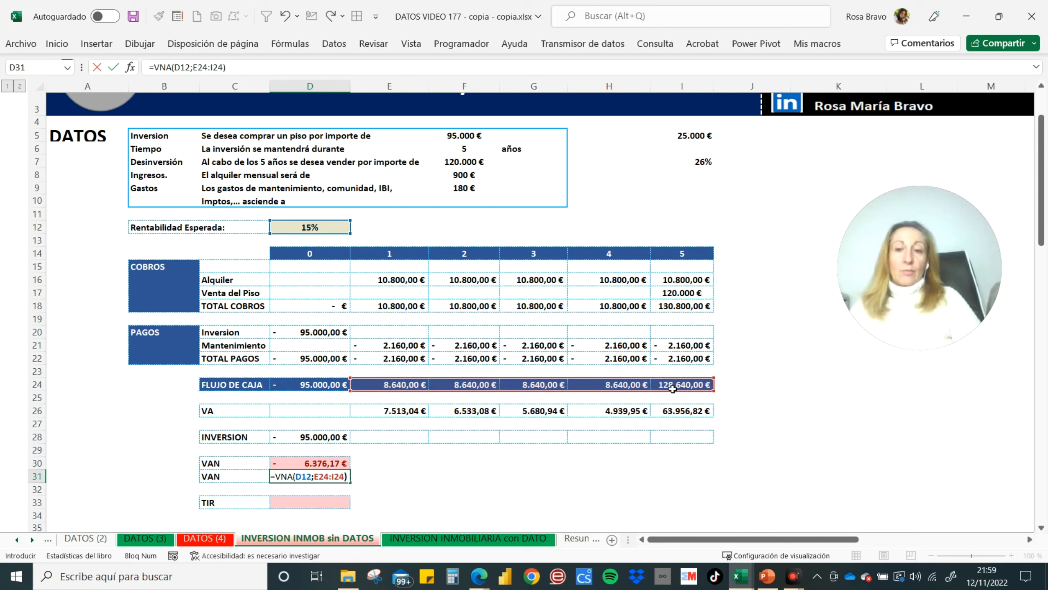
{"action": "type", "text": "+"}
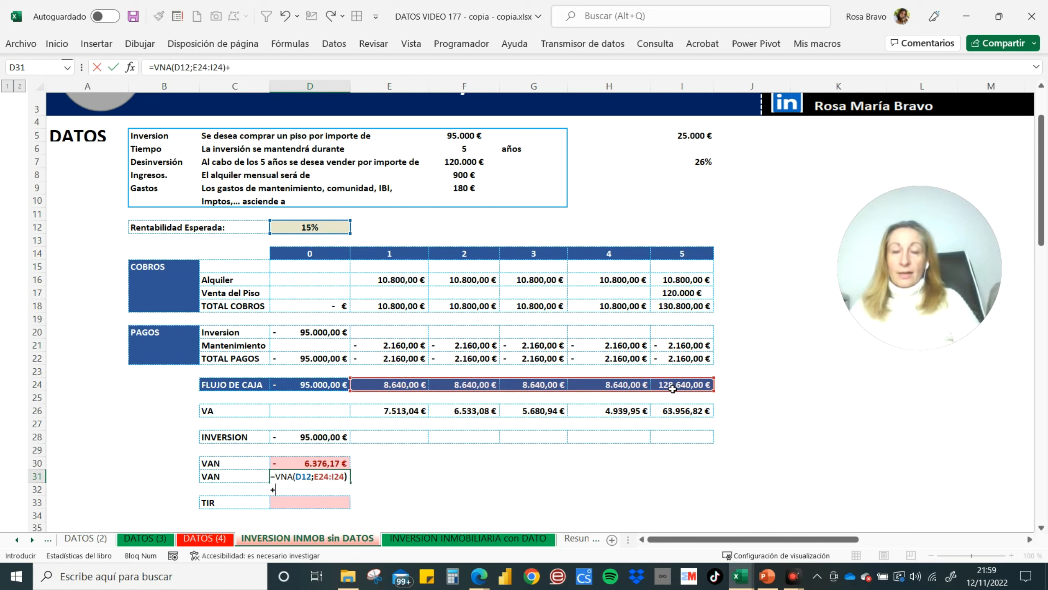
{"action": "left_click", "coordinate": [312, 387]}
{"action": "key", "text": "Tab"}
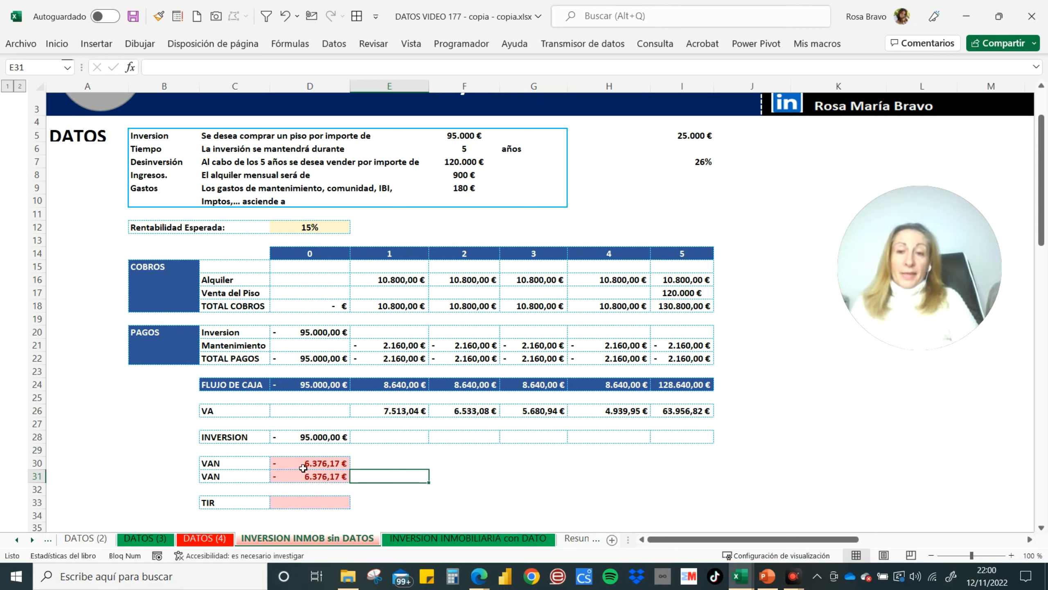
- Calculate the TIR in D33 from the year 0 to 5 cash flows with =TIR(D24:I24)
{"action": "left_click", "coordinate": [299, 231]}
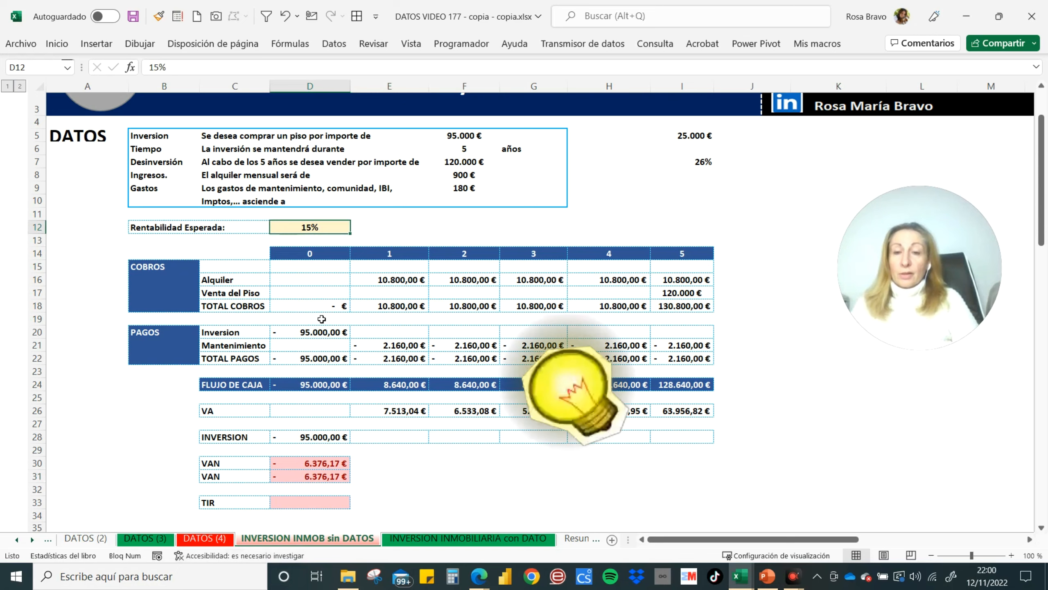
{"action": "left_click", "coordinate": [326, 509]}
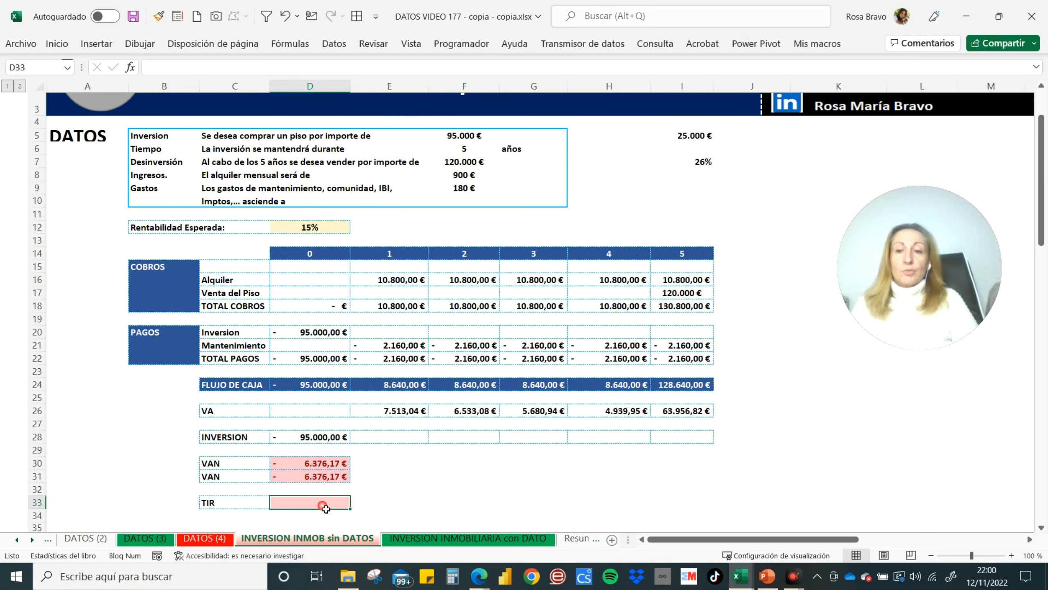
{"action": "type", "text": "=tir"}
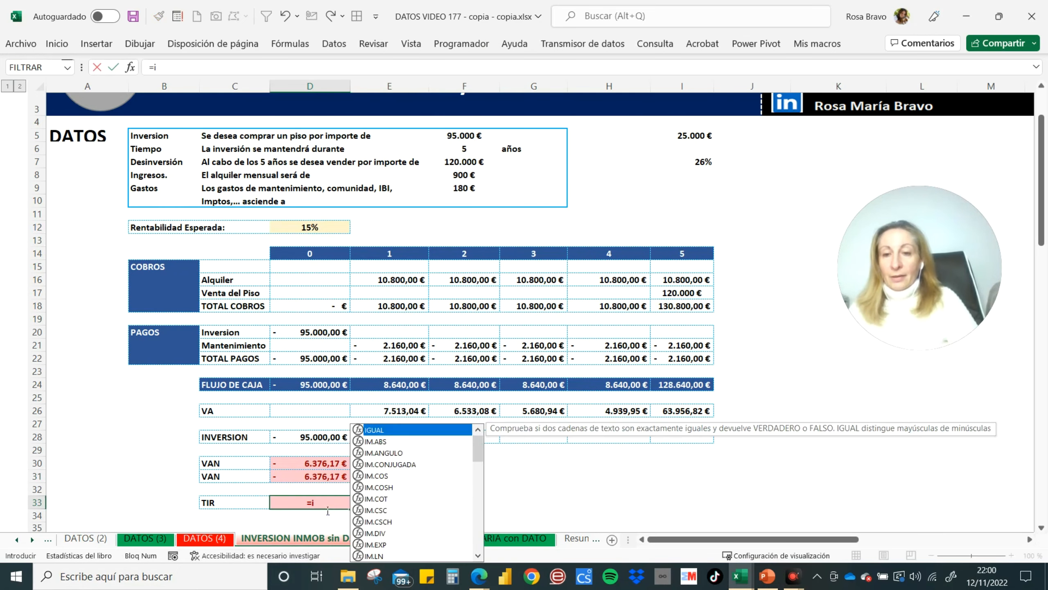
{"action": "type", "text": "("}
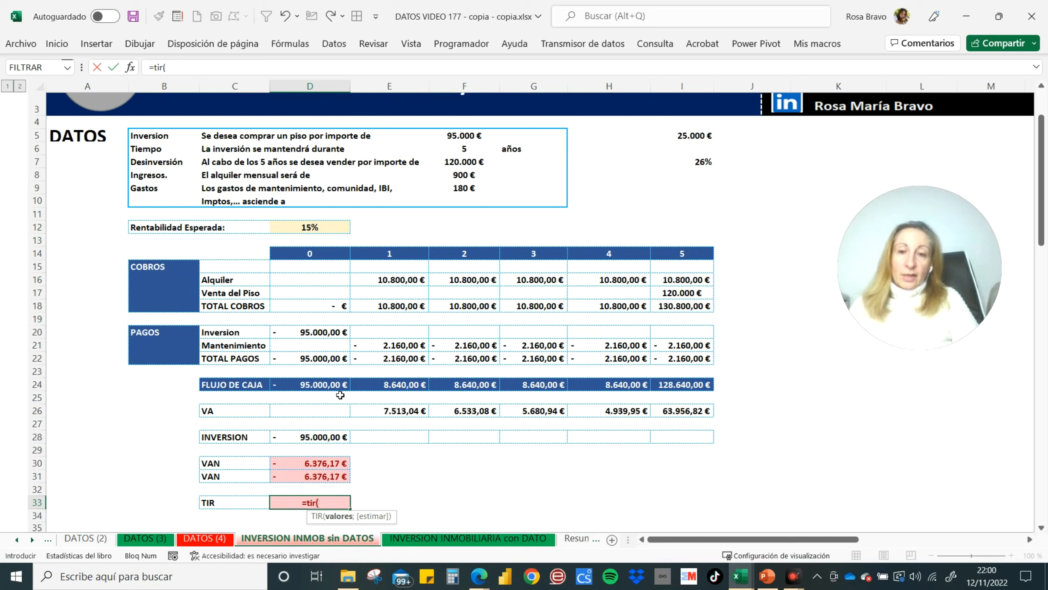
{"action": "left_click_drag", "start_coordinate": [292, 387], "coordinate": [681, 389]}
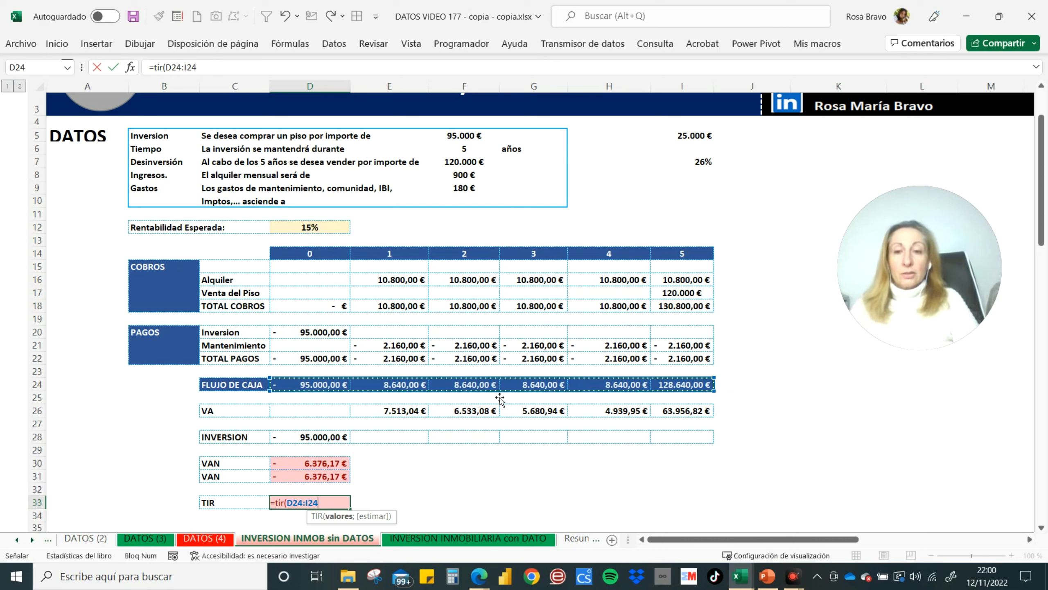
{"action": "key", "text": "Escape"}
{"action": "key", "text": "Right"}
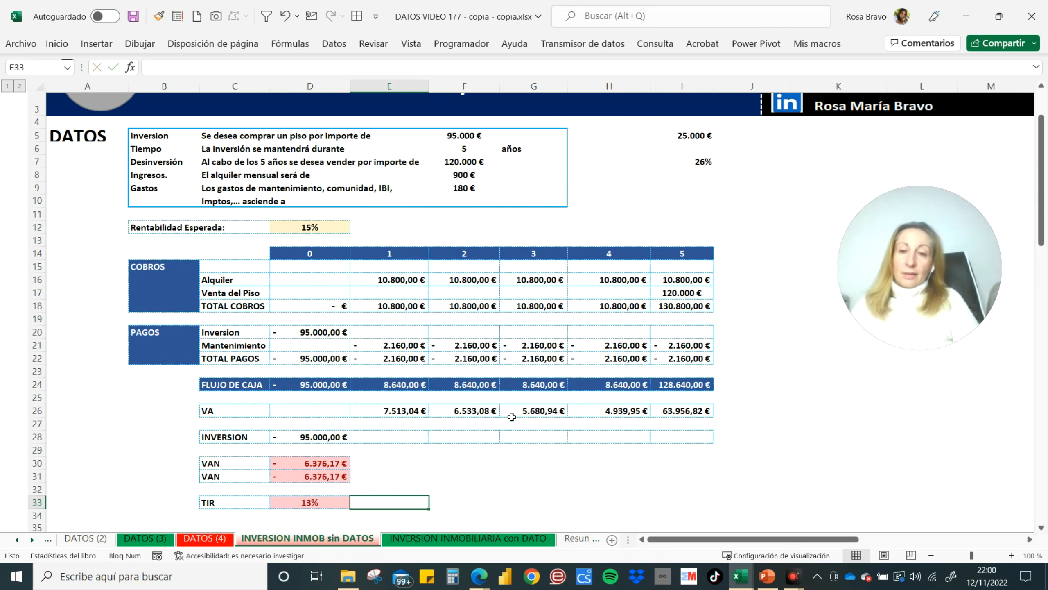
{"action": "left_click", "coordinate": [310, 507]}
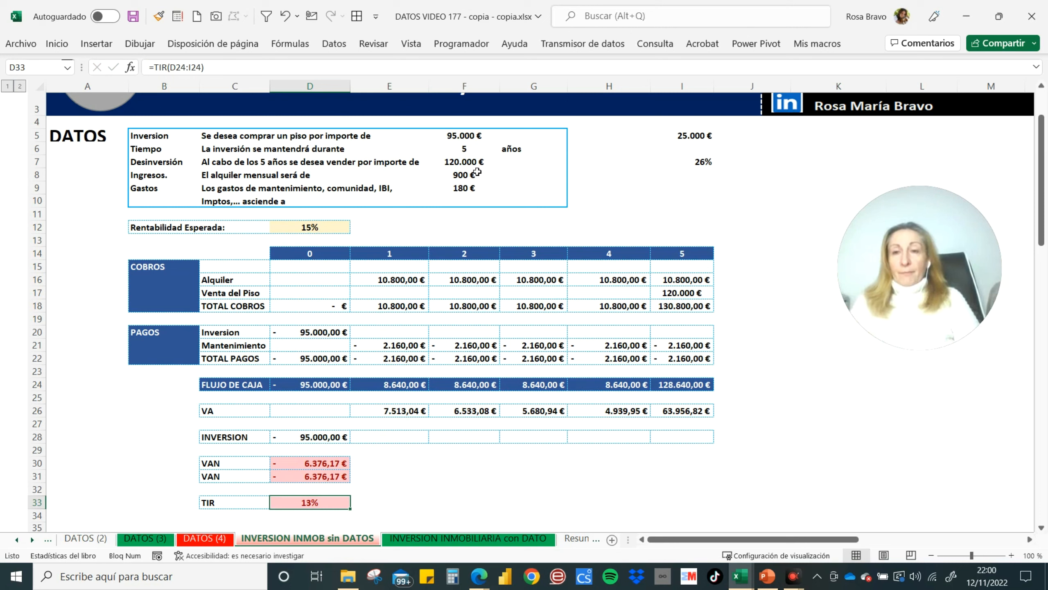
- Set the property purchase price in F5 to 90.000 €
{"action": "left_click", "coordinate": [464, 138]}
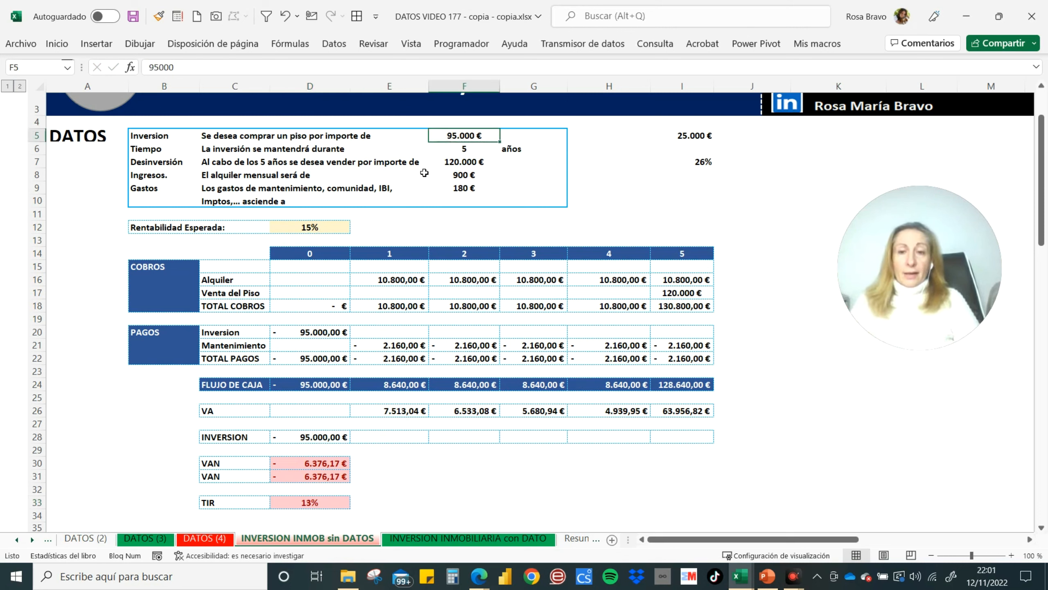
{"action": "left_click", "coordinate": [164, 68]}
{"action": "key", "text": "BackSpace"}
{"action": "type", "text": "0"}
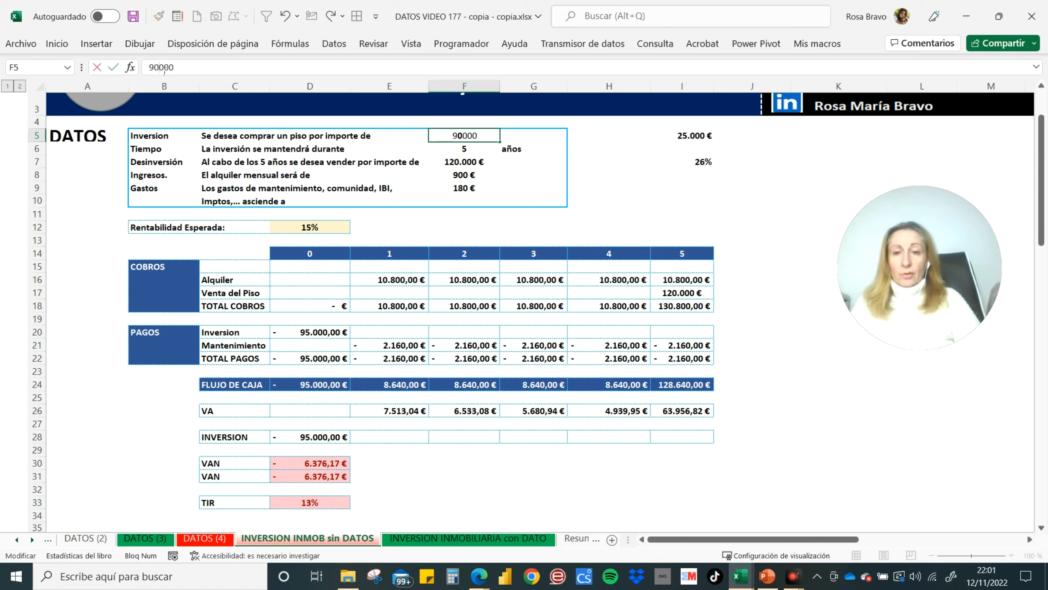
{"action": "key", "text": "Tab"}
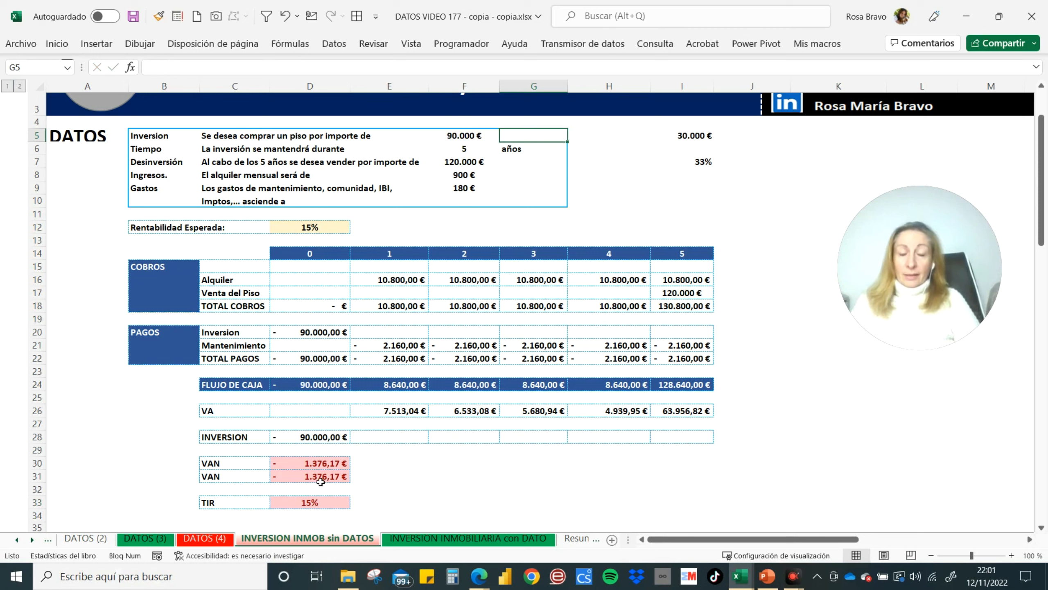
- Set the monthly rent in F8 to 905 €
{"action": "left_click", "coordinate": [456, 178]}
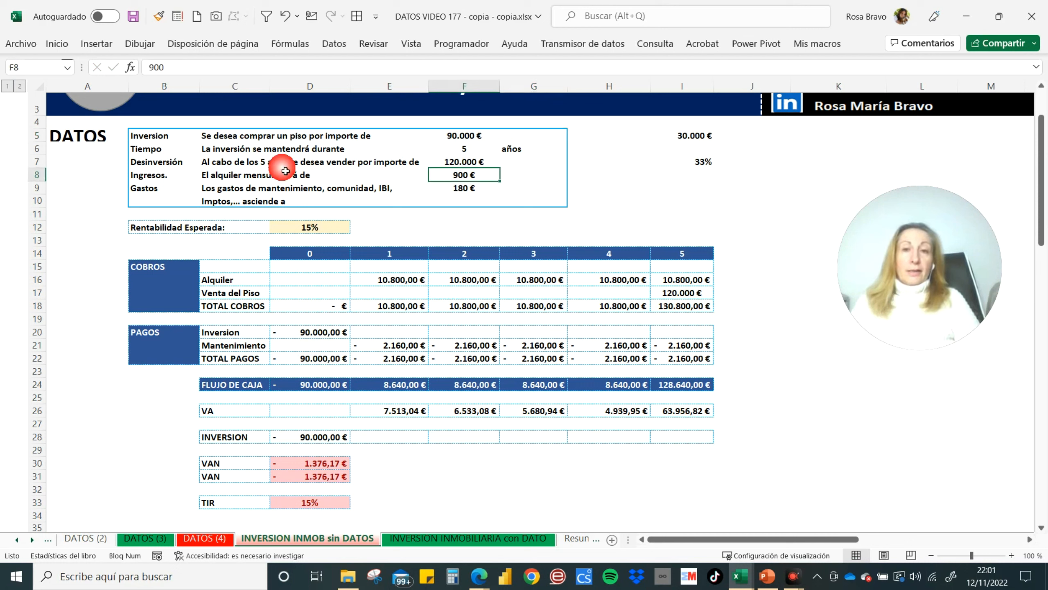
{"action": "left_click", "coordinate": [164, 67]}
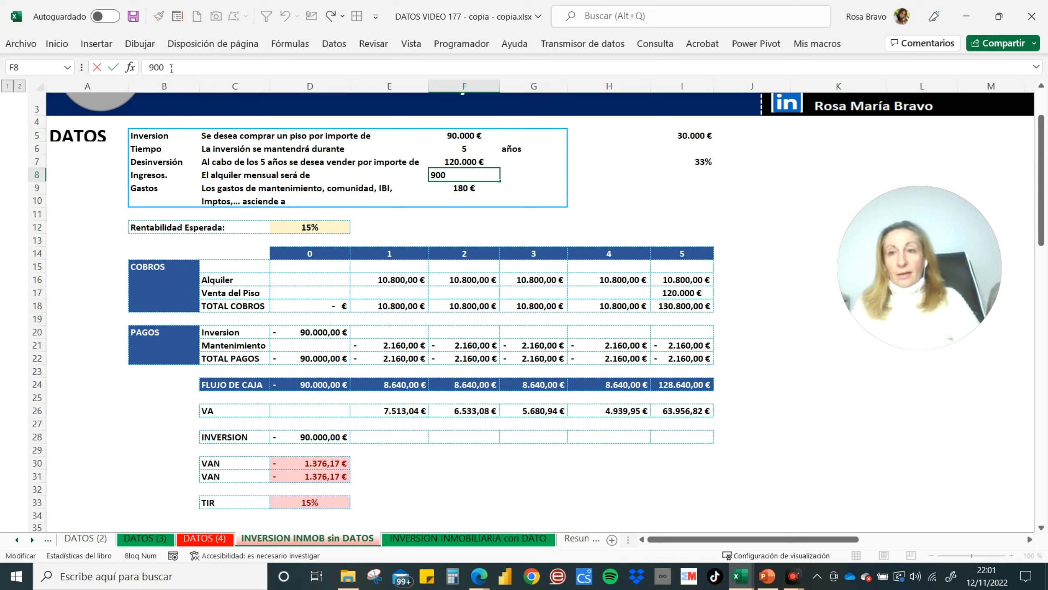
{"action": "key", "text": "Tab"}
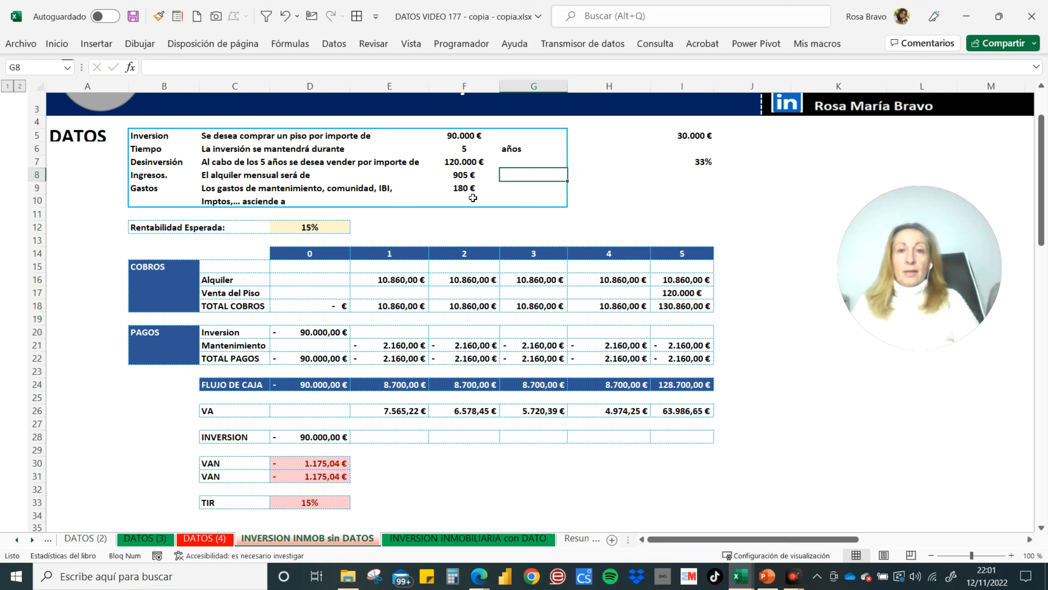
- Raise the monthly rent in F8 to 920 €
{"action": "left_click", "coordinate": [465, 181]}
{"action": "left_click", "coordinate": [180, 68]}
{"action": "key", "text": "BackSpace"}
{"action": "key", "text": "BackSpace"}
{"action": "type", "text": "20"}
{"action": "key", "text": "Tab"}
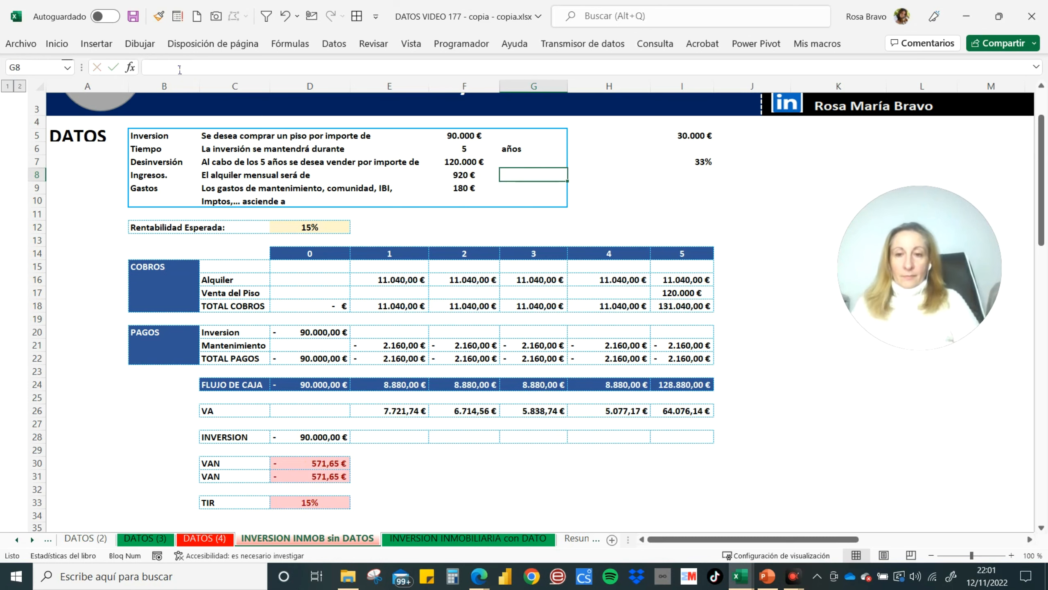